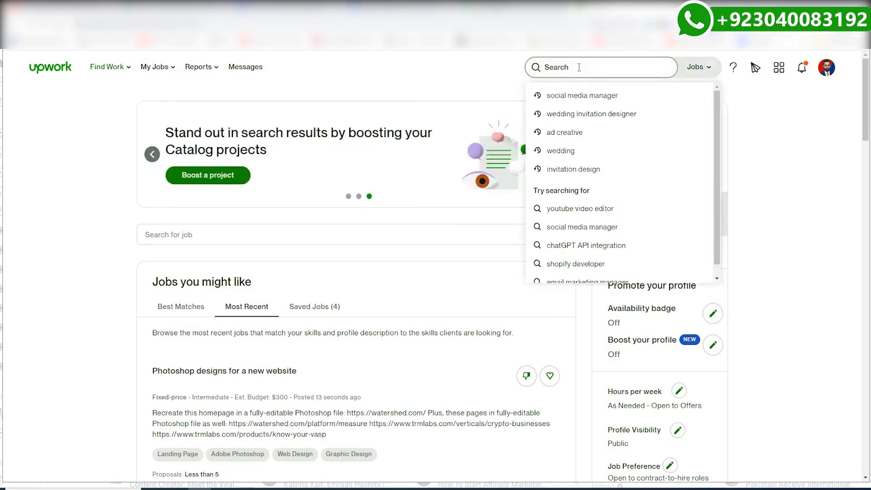
Step: Switch the site search scope to Projects and search for "social media manager"
left_click(698, 67)
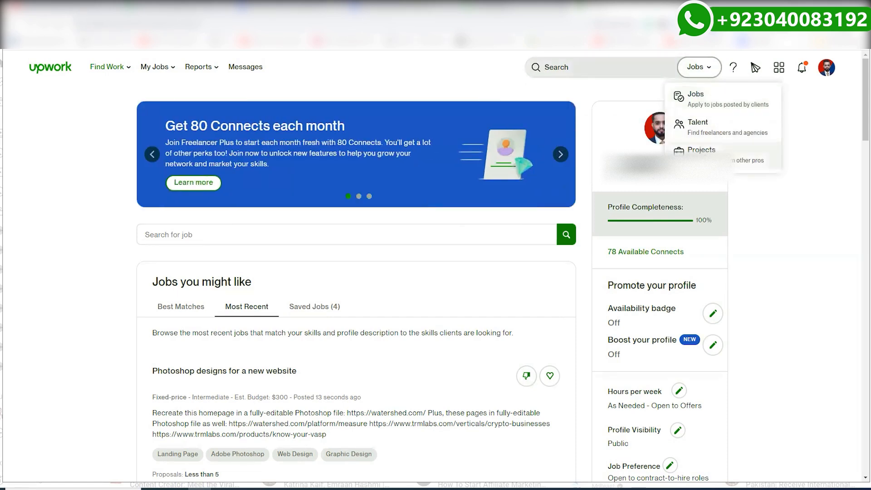
left_click(701, 151)
left_click(582, 72)
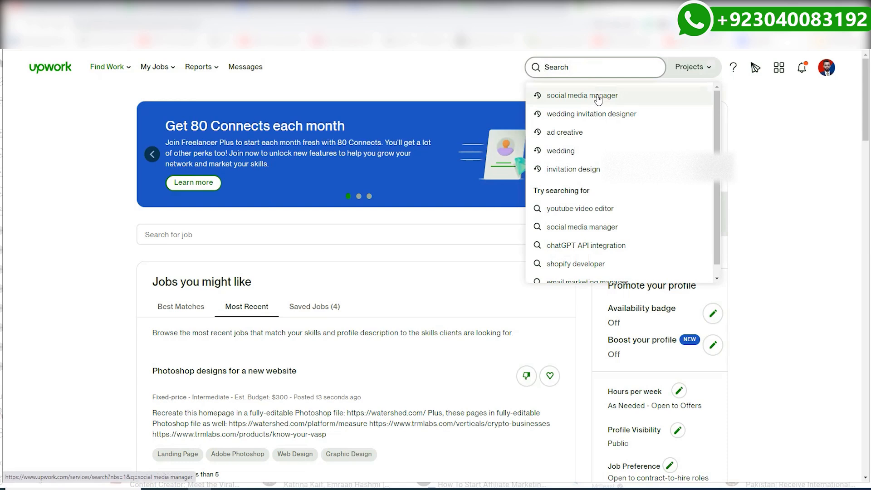
left_click(597, 97)
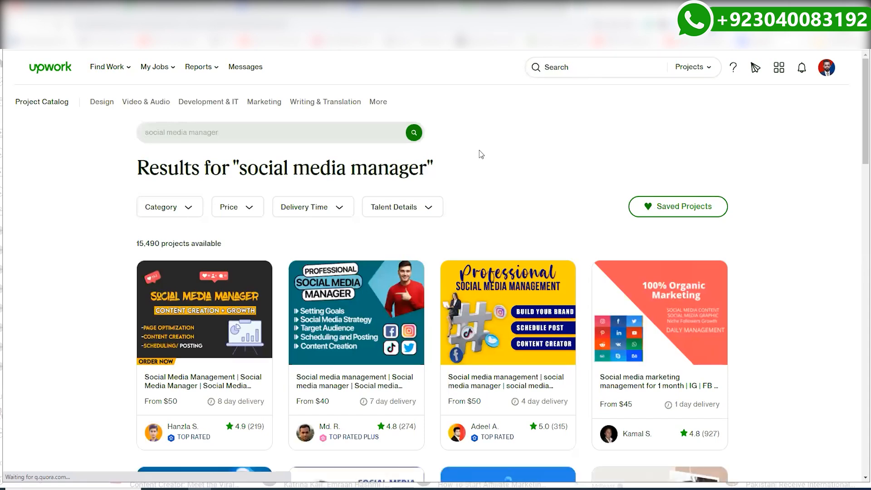
Step: Examine the thumbnail designs, prices and ratings of the project listings in the social media manager results
scroll(487, 159, "down", 1)
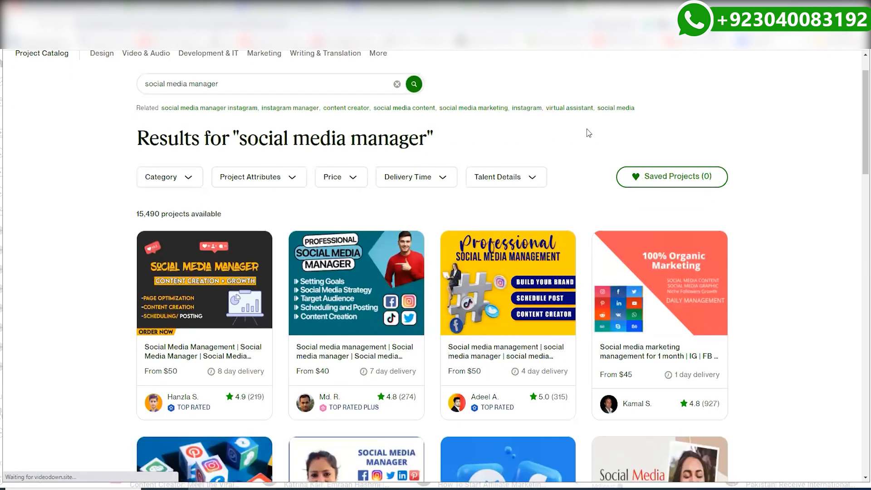
scroll(446, 132, "down", 1)
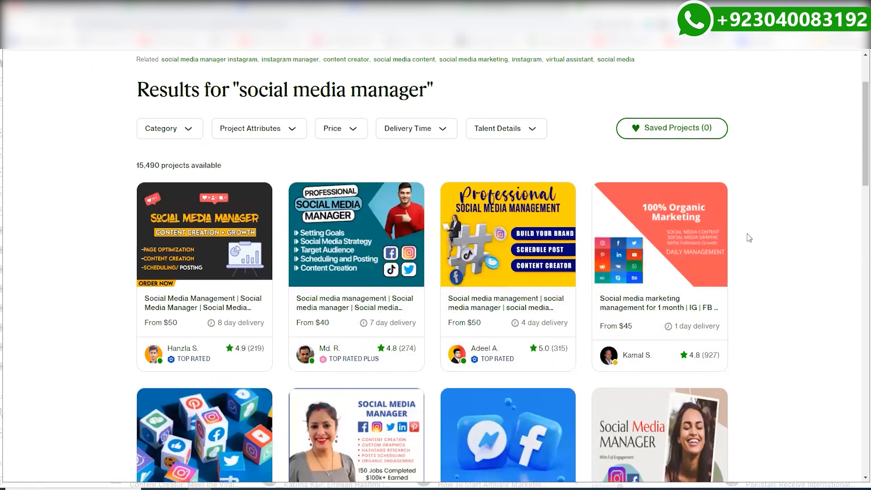
scroll(748, 237, "down", 1)
scroll(747, 237, "down", 1)
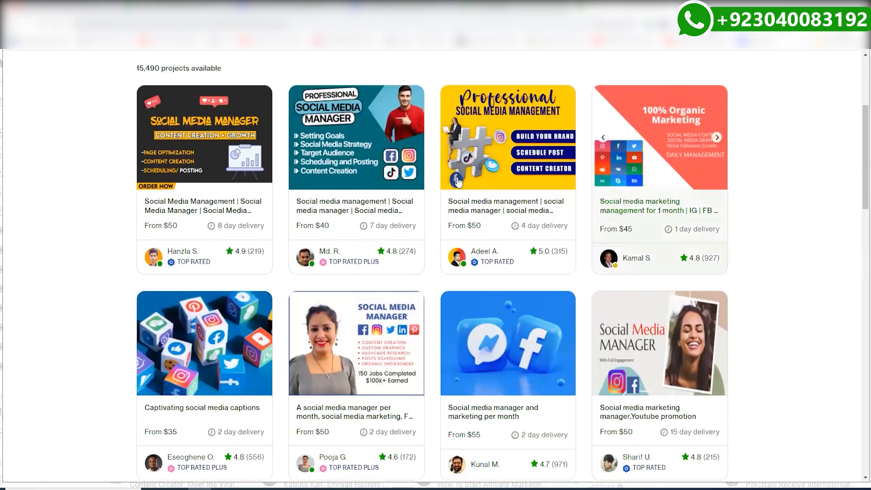
scroll(204, 204, "up", 1)
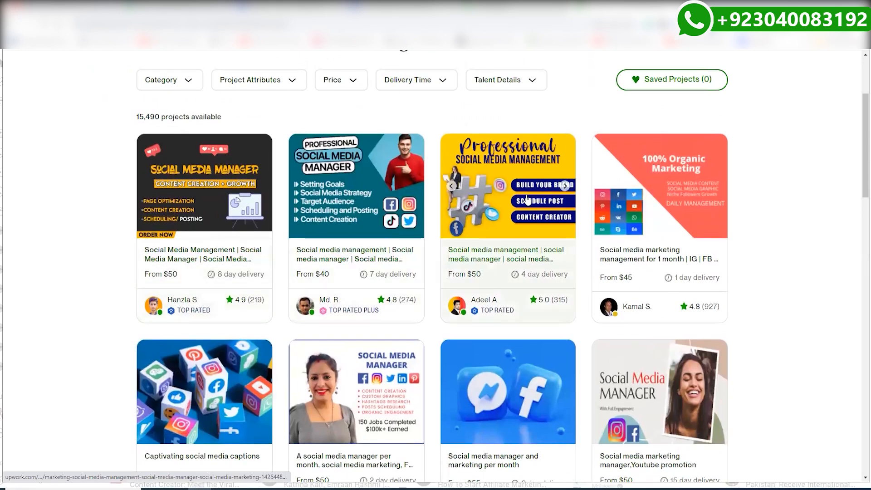
scroll(526, 199, "down", 1)
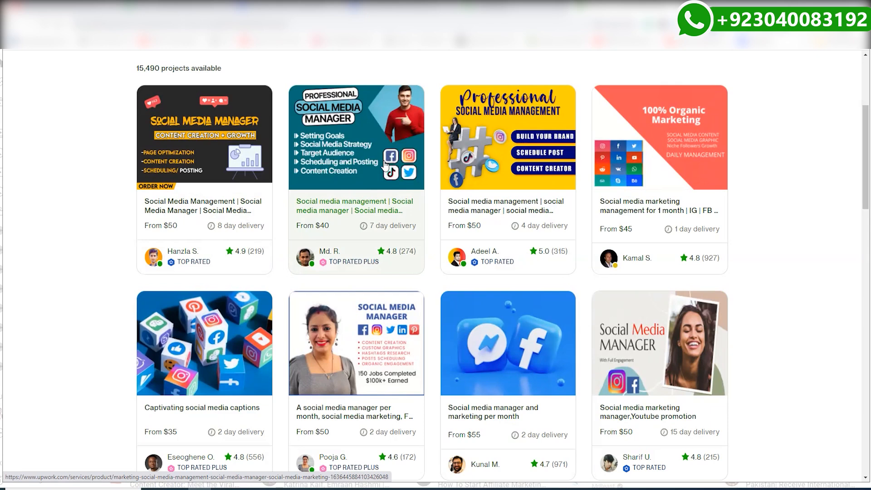
scroll(385, 166, "up", 2)
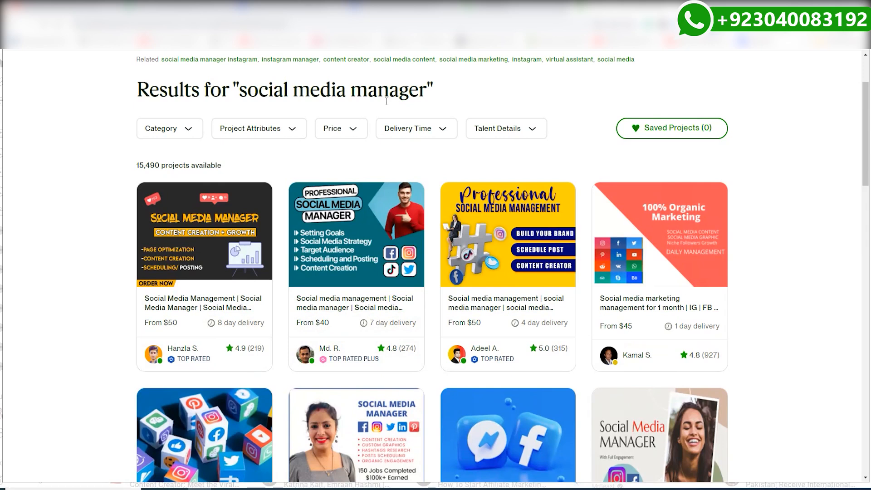
scroll(388, 101, "up", 3)
scroll(382, 108, "down", 3)
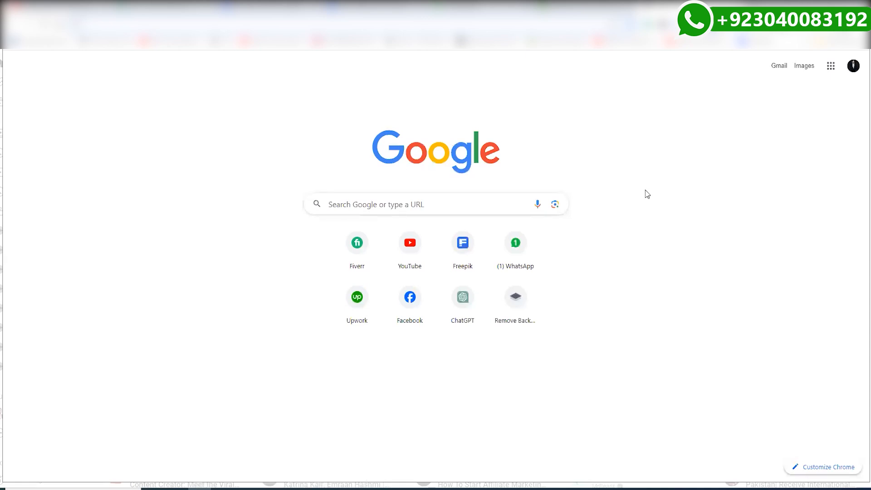
Step: Switch to the Photopea web editor at photopea.com
key("ctrl+l")
type("photopea.com")
key("Return")
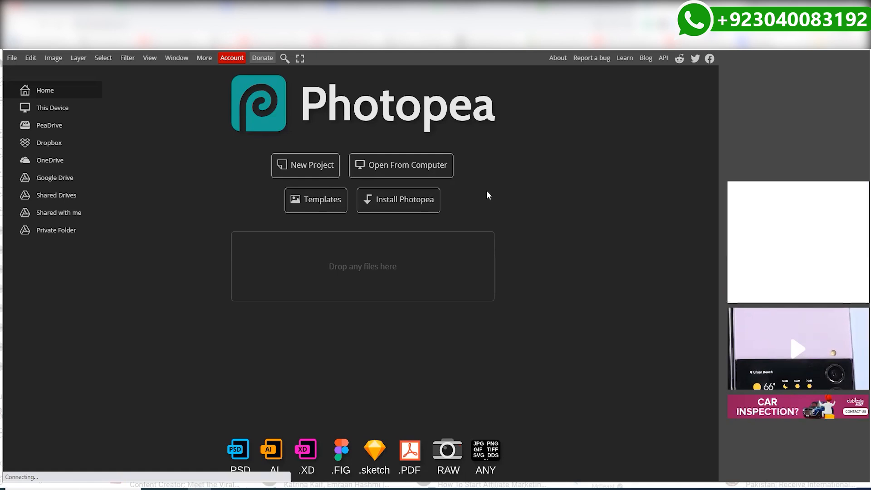
Step: Open the Photoshop file "Template 1 Upwork" from the computer
left_click(407, 166)
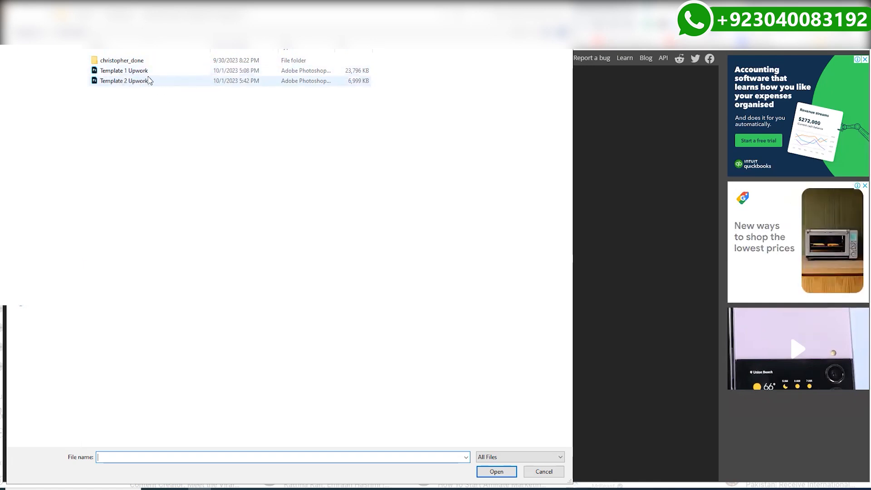
left_click(138, 71)
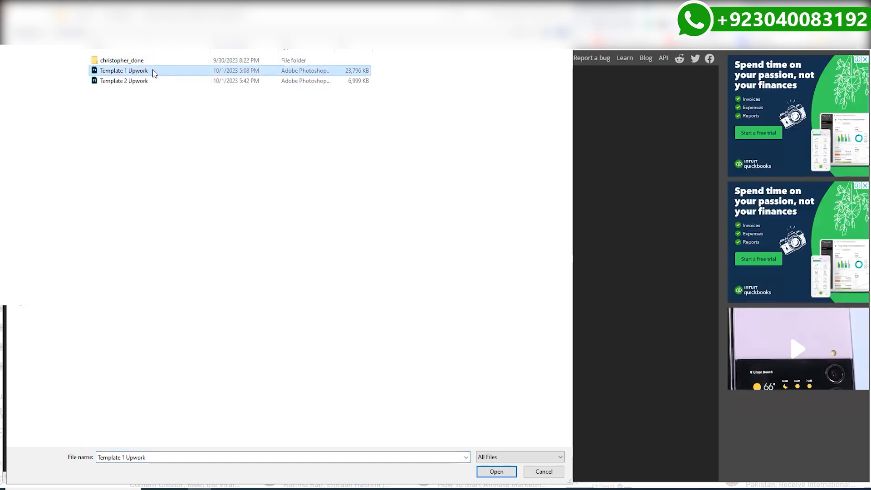
double_click(157, 71)
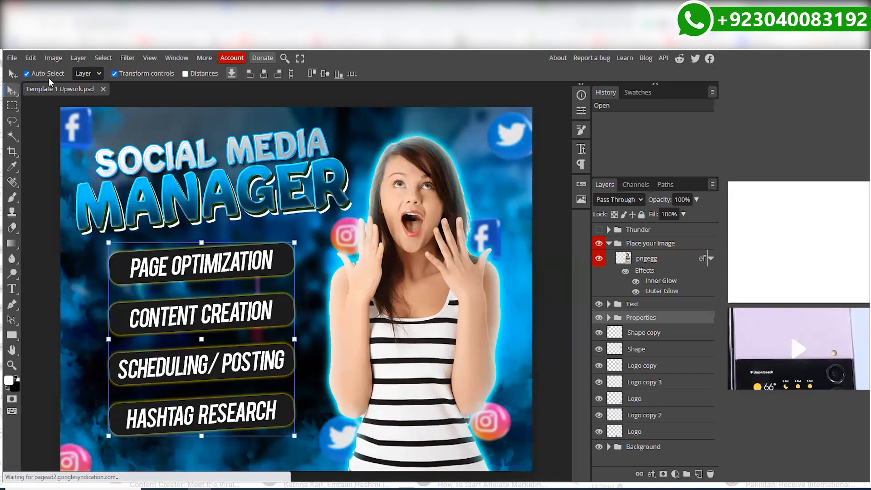
Step: With layer auto-select kept on, replace the "SOCIAL MEDIA" heading text with "CONTENT"
left_click(26, 74)
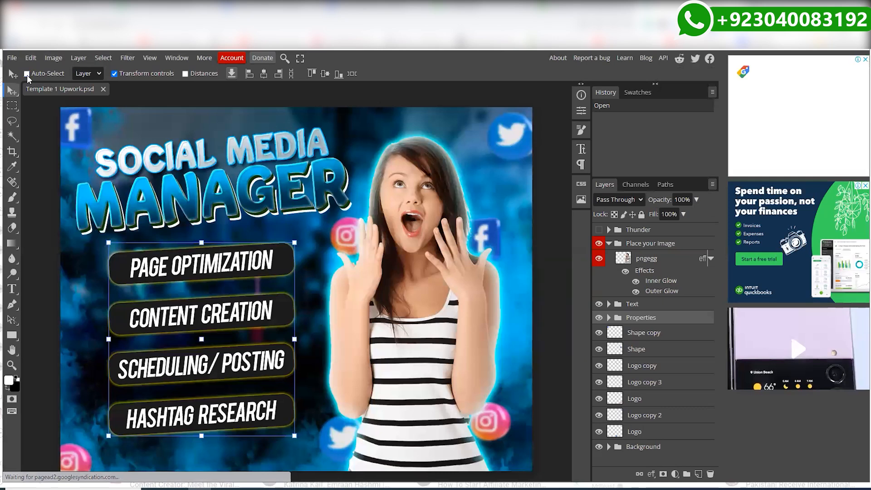
left_click(28, 74)
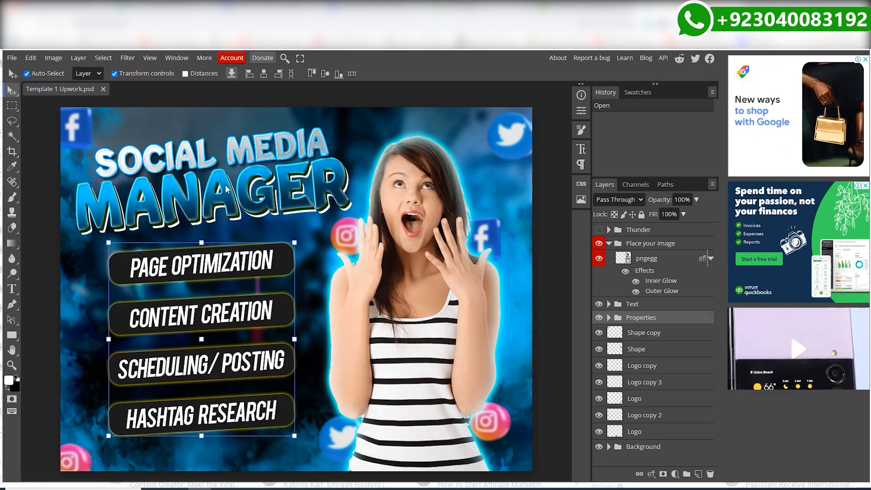
left_click(190, 159)
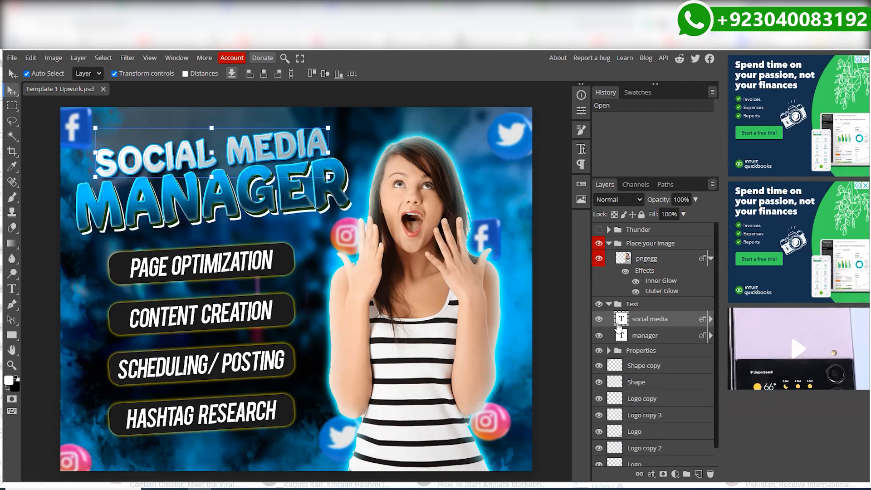
double_click(243, 147)
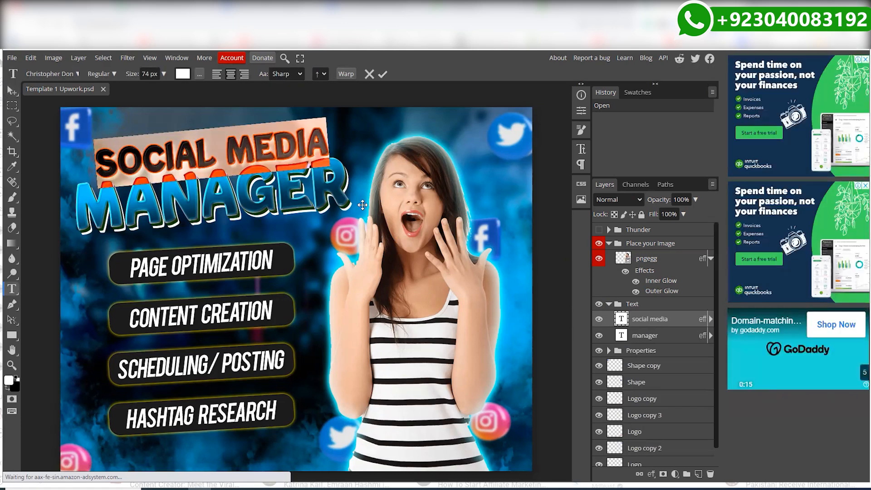
type("CONTENT")
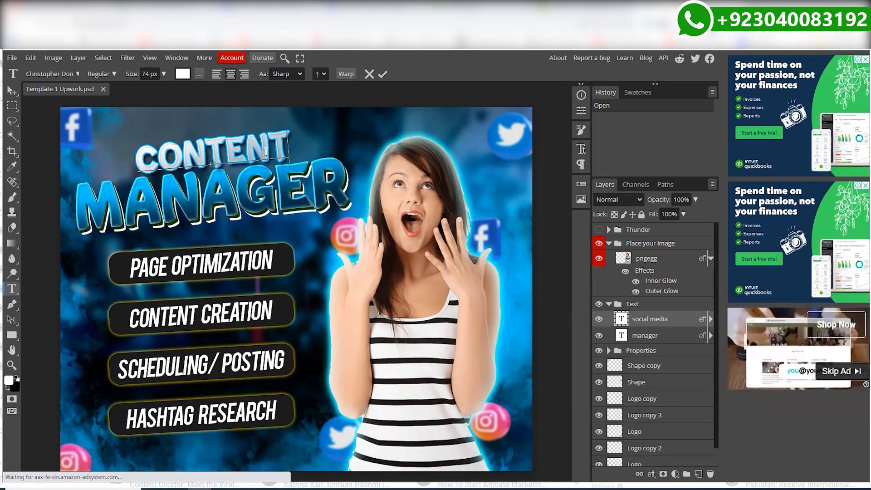
left_click(382, 74)
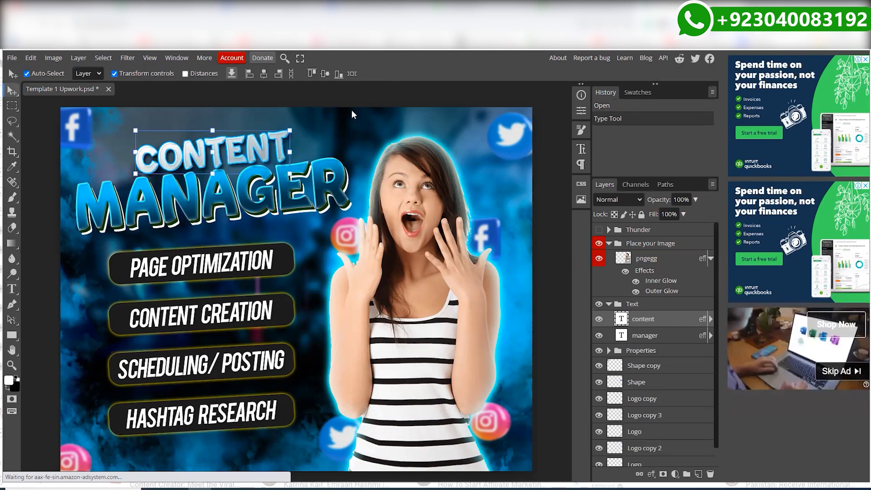
Step: Replace the large "MANAGER" heading text with "WRITING"
left_click(243, 189)
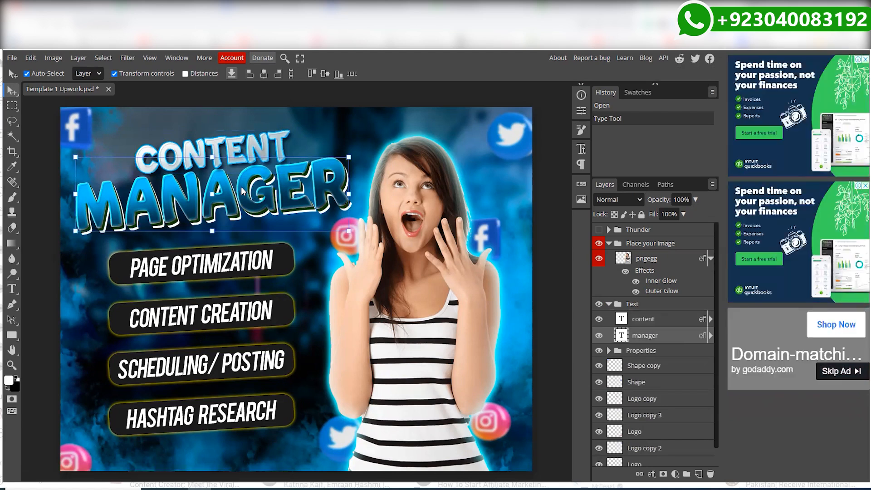
key("t")
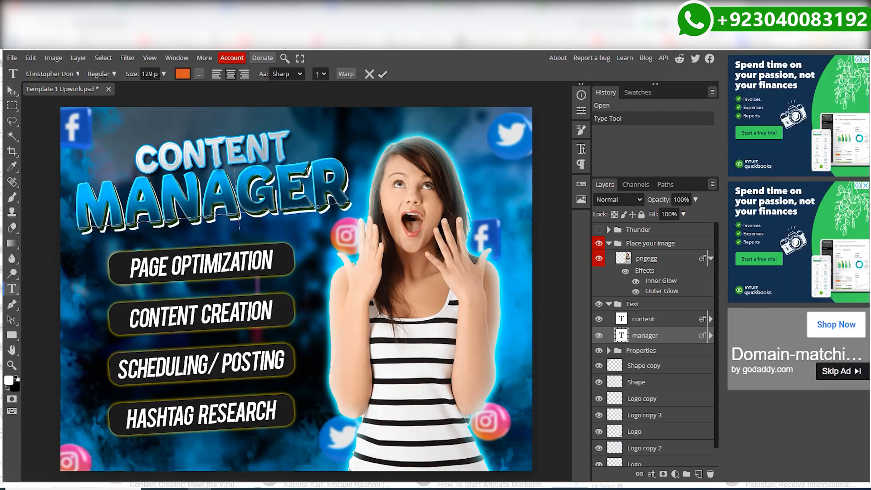
left_click(274, 181)
key("ctrl+a")
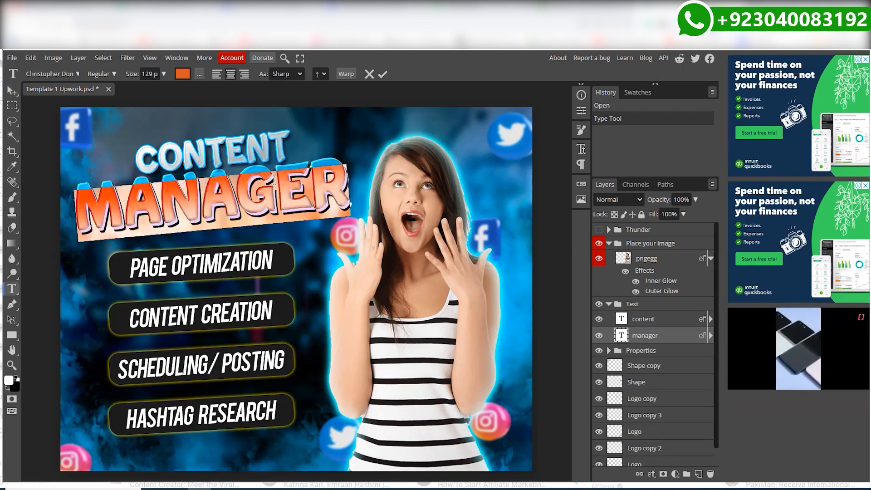
type("WRITING")
left_click(383, 74)
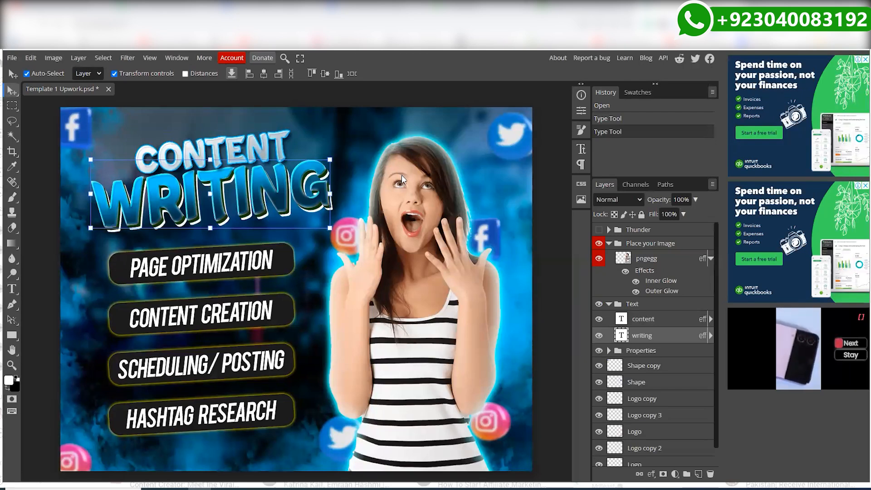
Step: Replace the "PAGE OPTIMIZATION" text in the first service label with "SCRIPTWRITING"
left_click(251, 263)
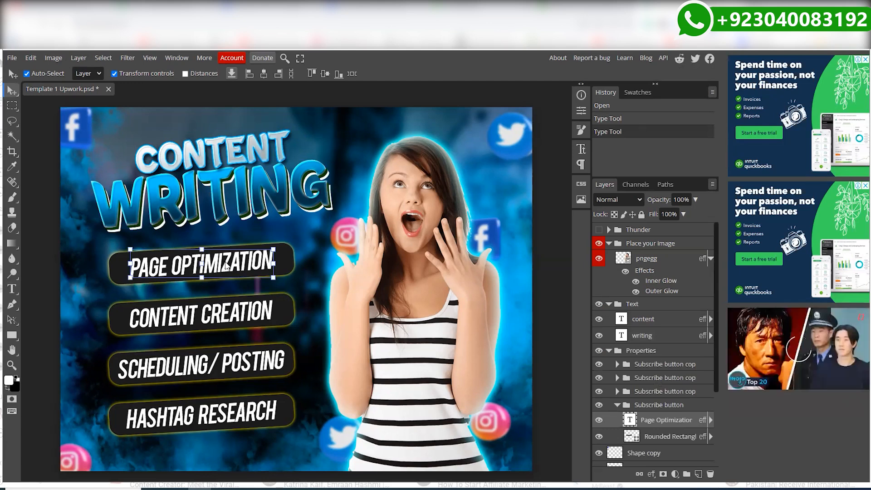
double_click(227, 267)
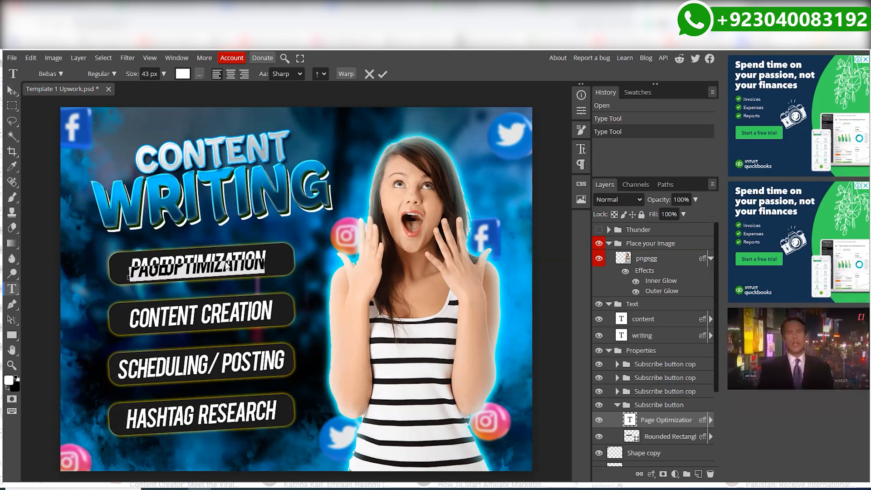
type("S")
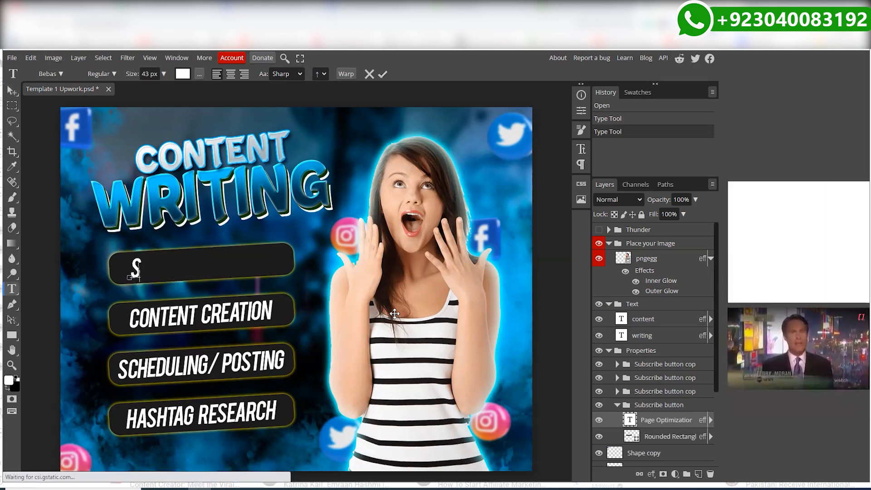
type("CRIP")
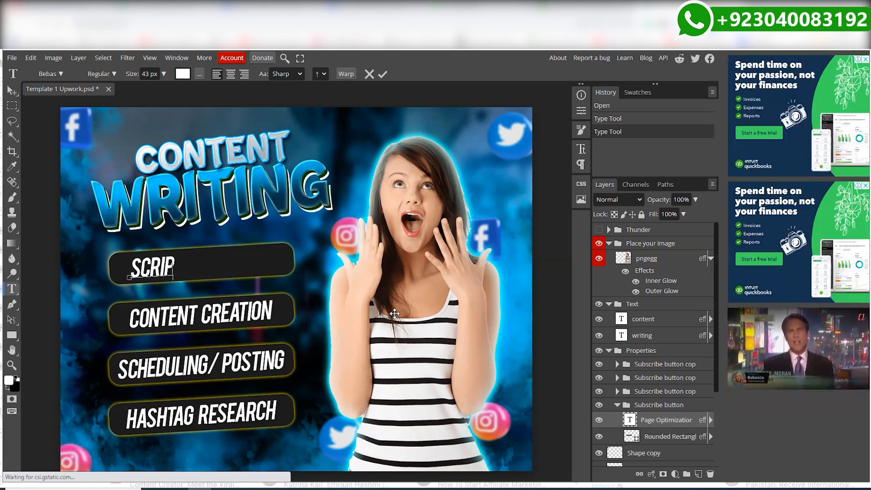
type("TW")
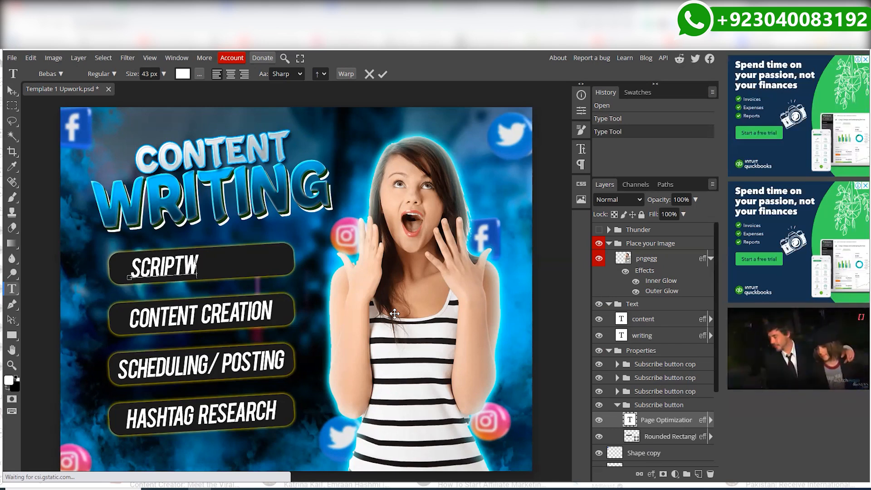
type("RITING")
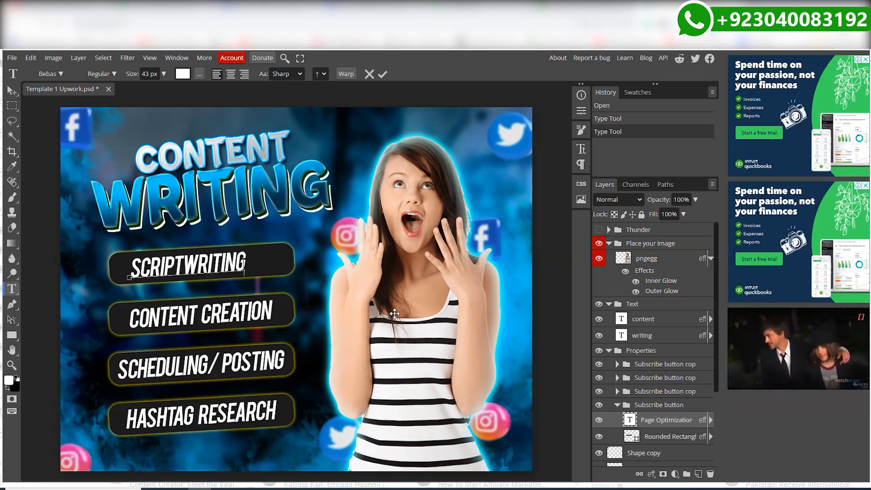
left_click(383, 74)
Step: Replace the "CONTENT CREATION" text in the second service label with "BLOG"
double_click(263, 315)
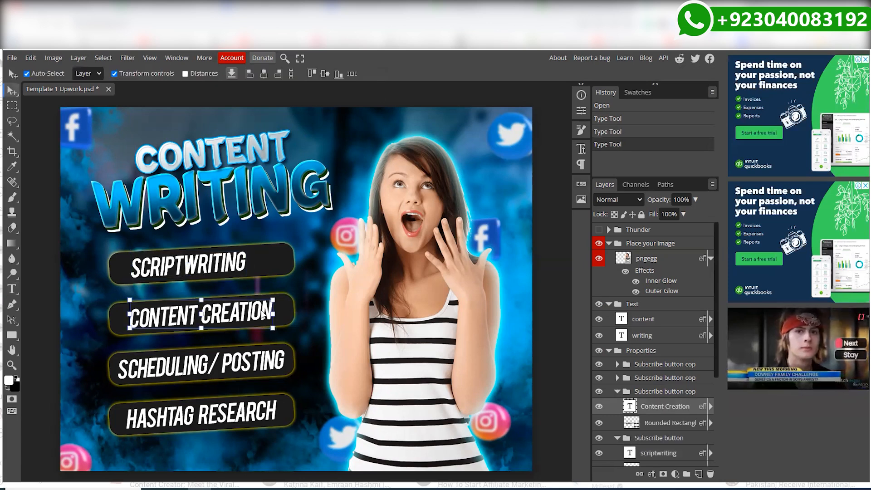
type("BLOG")
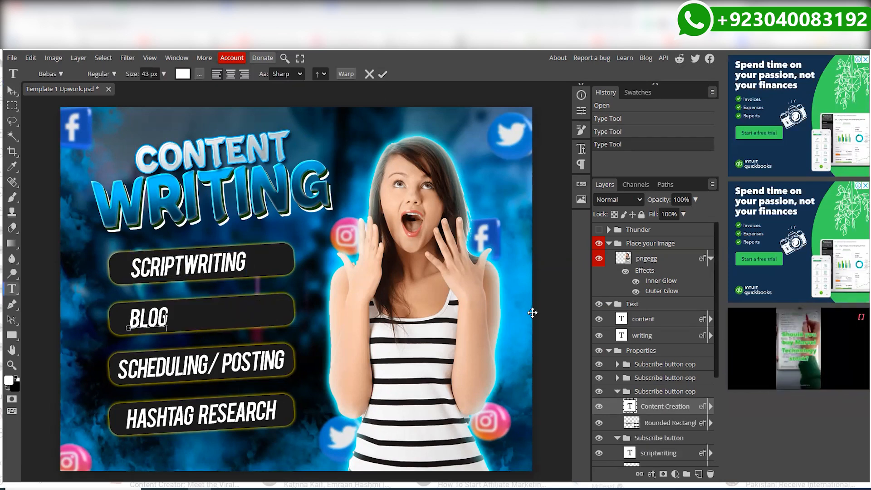
left_click(382, 74)
Step: Replace the "SCHEDULING/ POSTING" text in the third service label with "WEBSITE CONTENT"
double_click(249, 366)
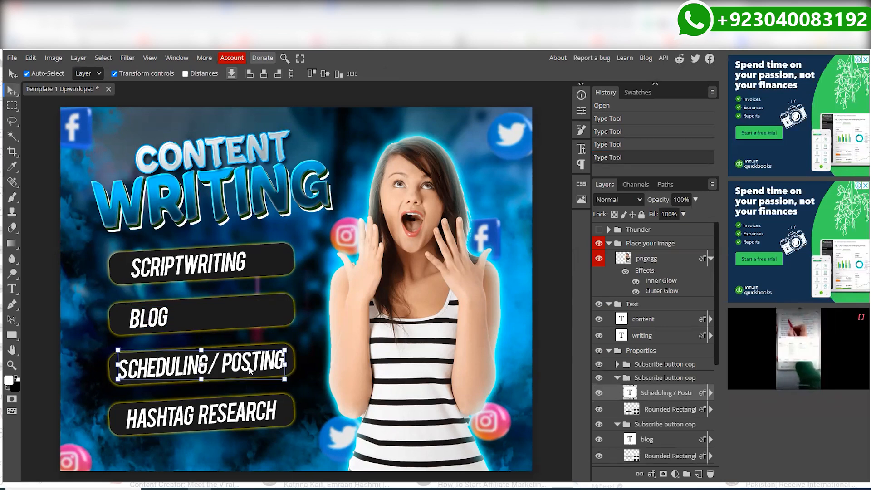
type("WEBSITECONTENT")
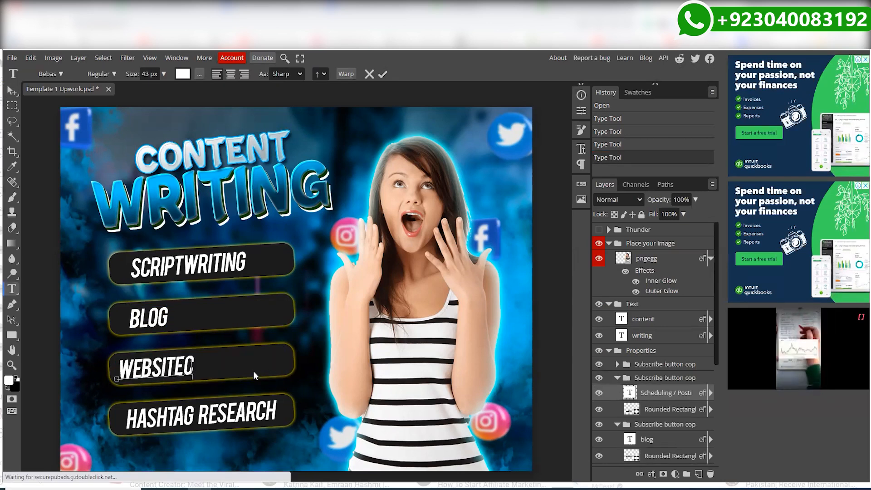
left_click(247, 417)
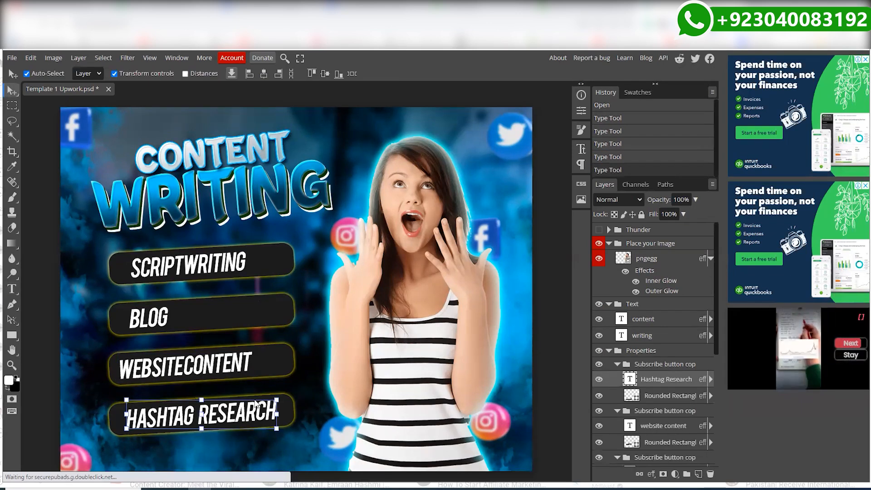
Step: Replace the "HASHTAG RESEARCH" text in the fourth service label with "CAPTIONS"
double_click(255, 403)
type("CAPTIONS")
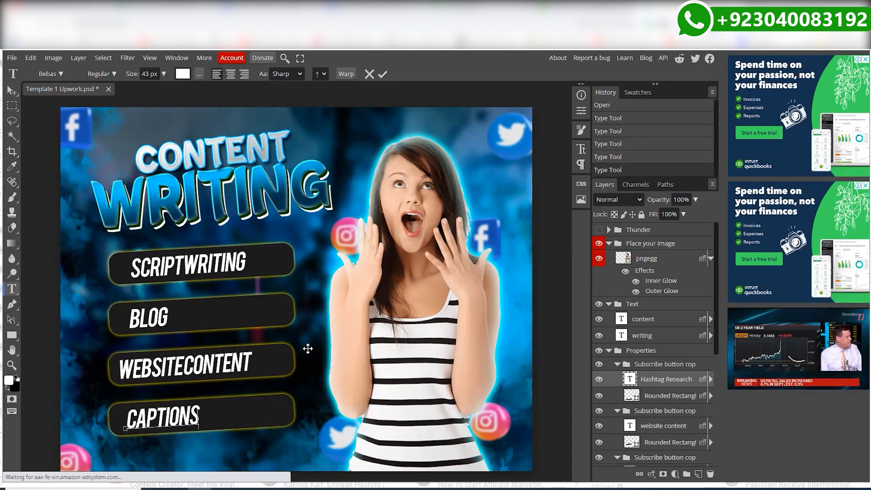
left_click(386, 73)
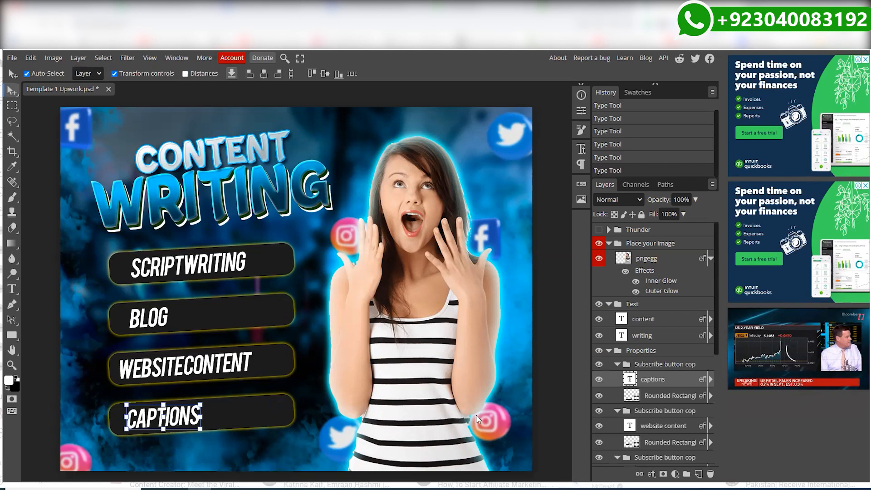
Step: Load the fourth label's rounded rectangle as a selection and centre the "CAPTIONS" text horizontally within it
left_click(599, 380)
left_click(599, 380)
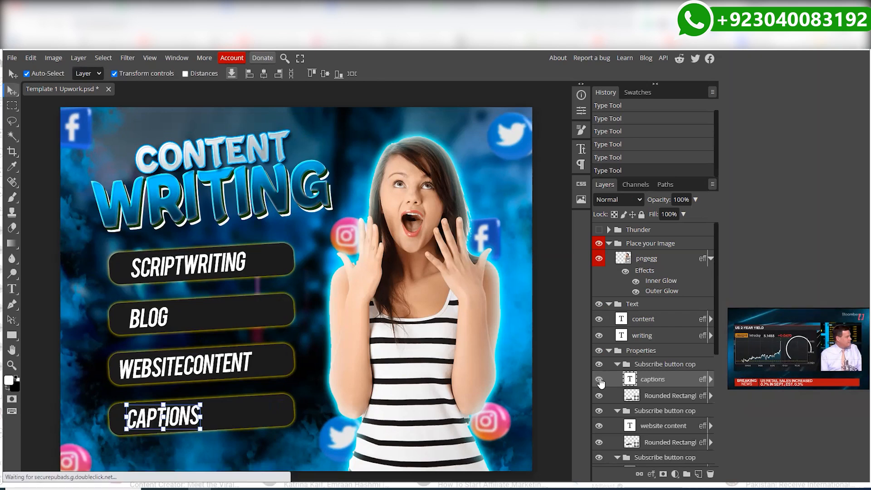
left_click(599, 380)
left_click(600, 381)
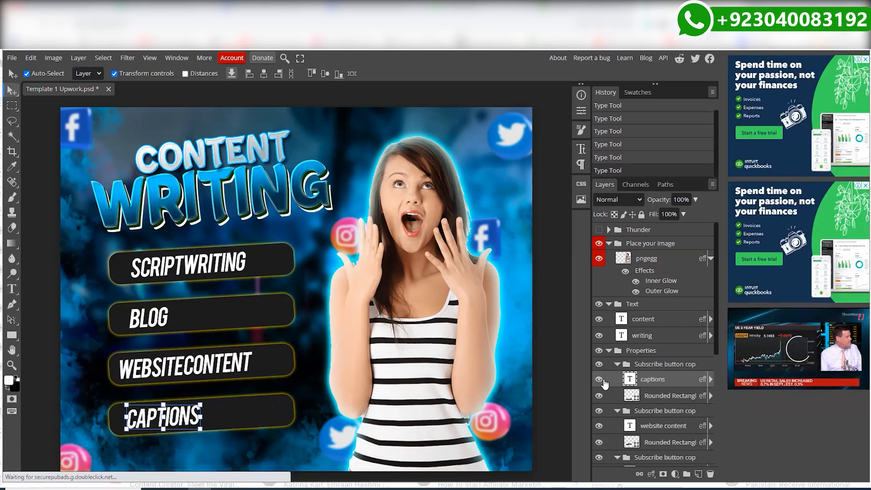
left_click(667, 397)
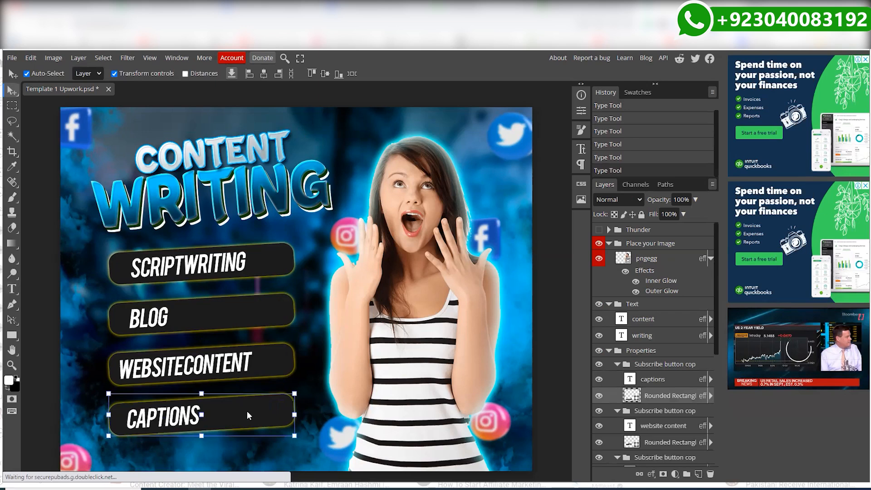
left_click(598, 395)
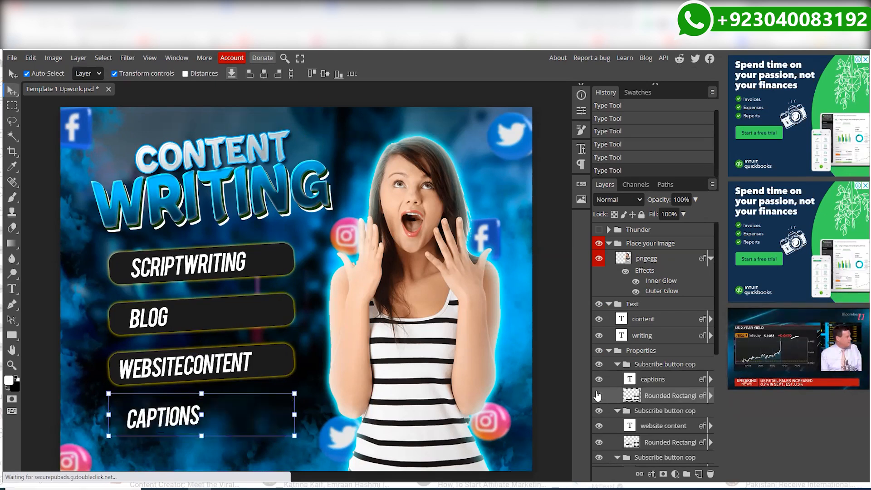
left_click(598, 396)
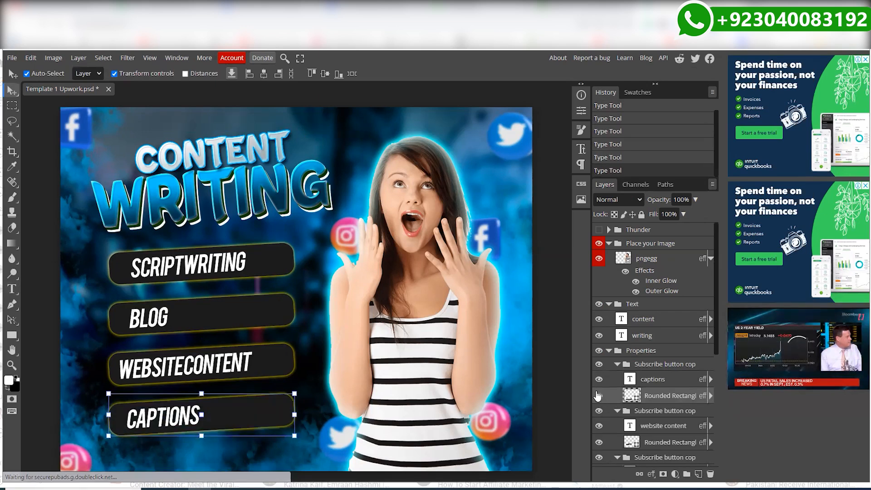
left_click(629, 396, "ctrl")
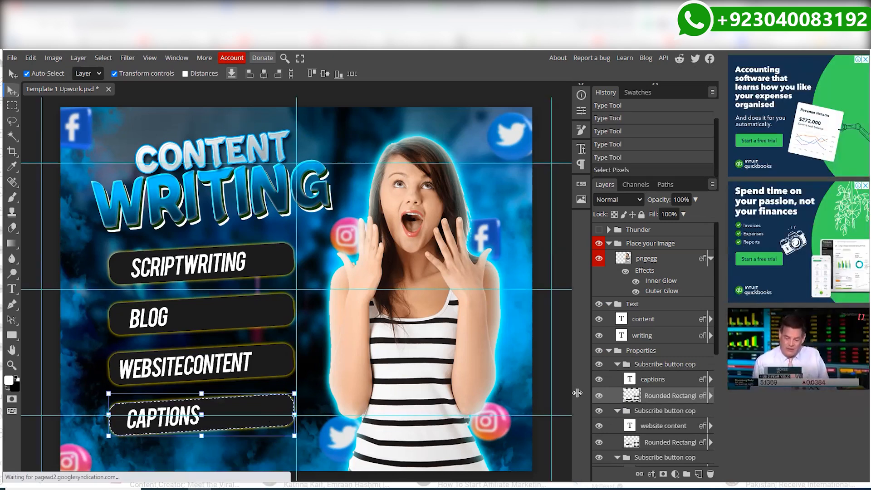
left_click(637, 395, "ctrl")
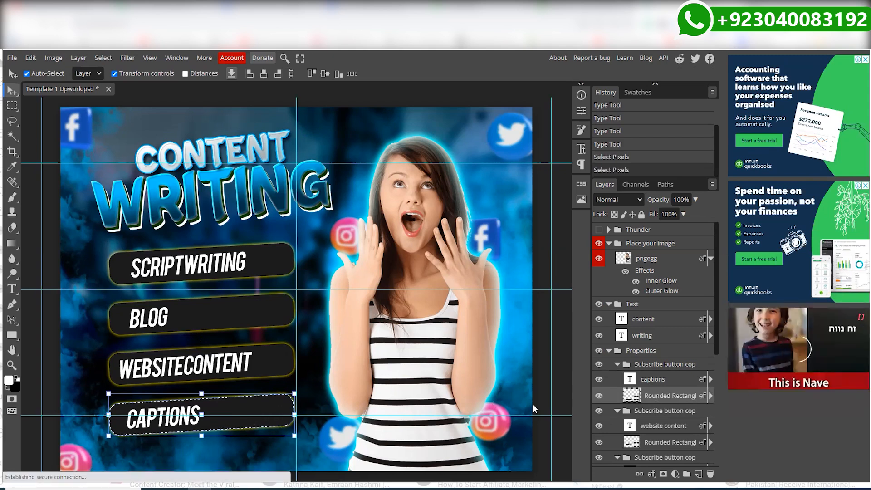
left_click(654, 382)
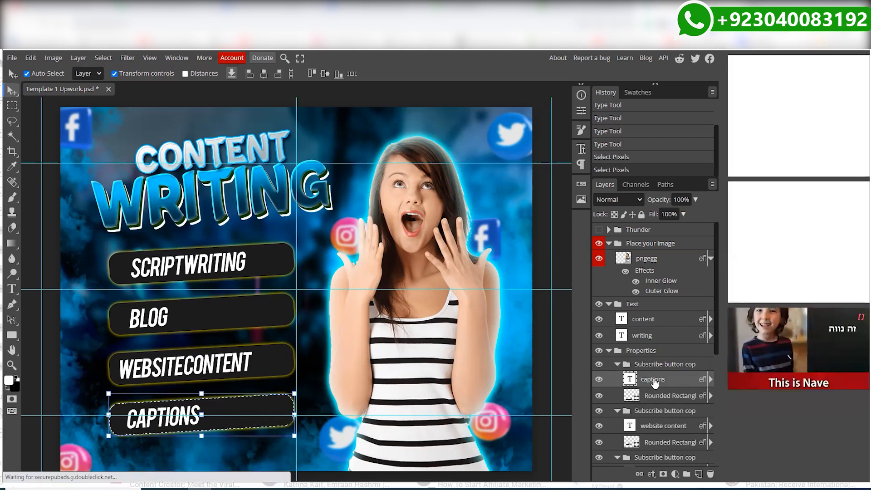
left_click(263, 74)
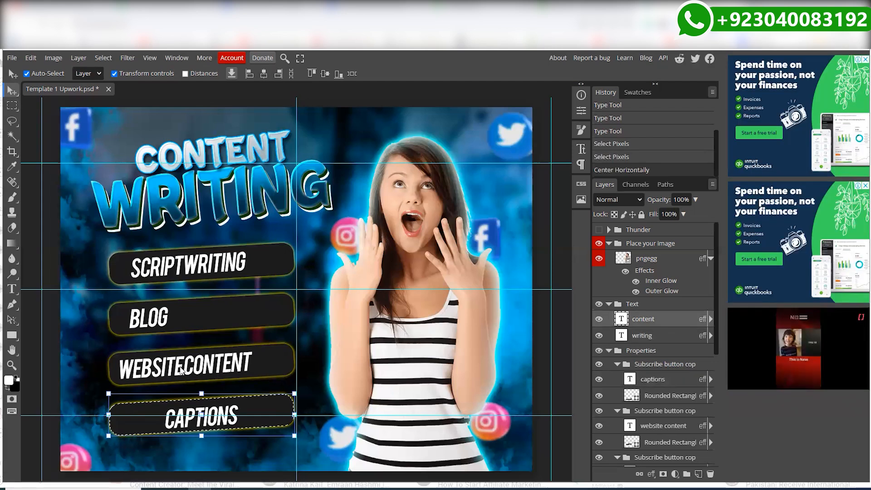
Step: Select the third label's rounded rectangle outline and centre the "WEBSITECONTENT" text horizontally within it
left_click_drag(187, 370, 188, 370)
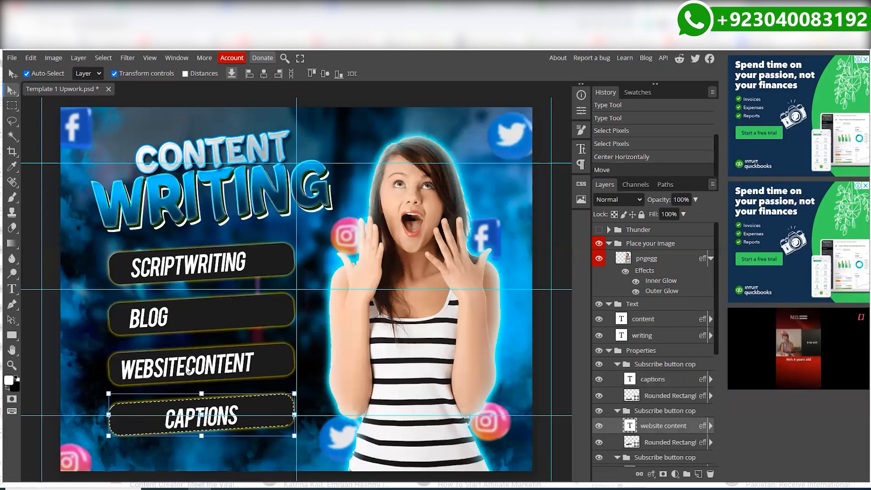
scroll(655, 420, "down", 2)
scroll(658, 399, "down", 2)
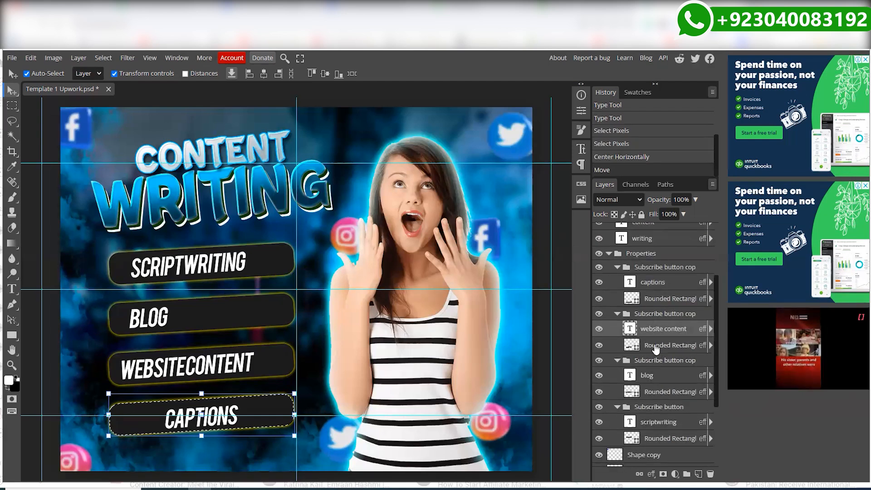
left_click(598, 328)
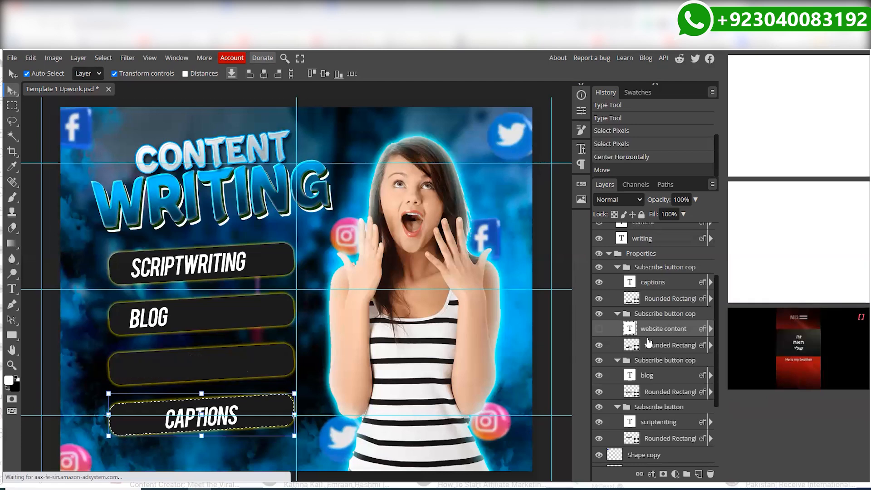
left_click(598, 329)
left_click(633, 345)
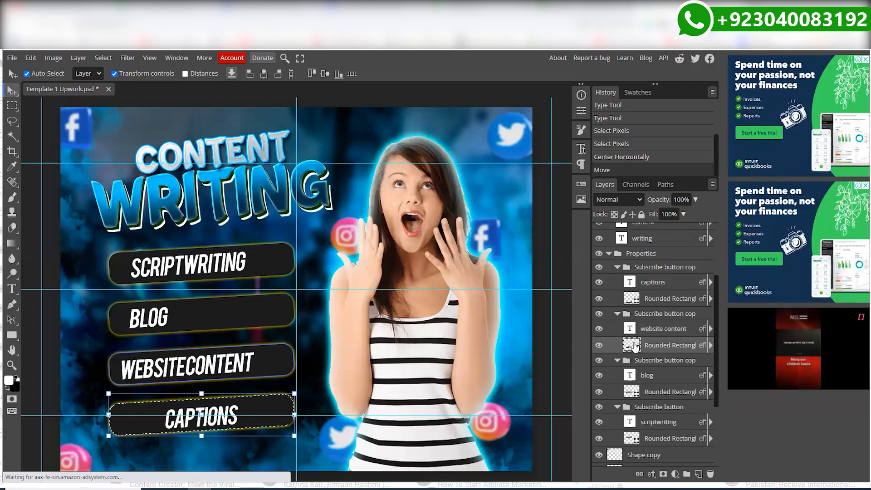
left_click(629, 345, "ctrl")
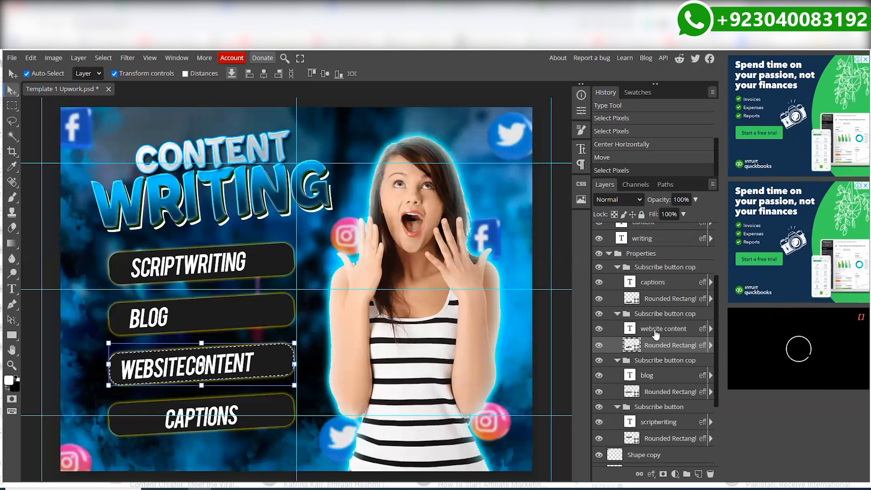
left_click(655, 331)
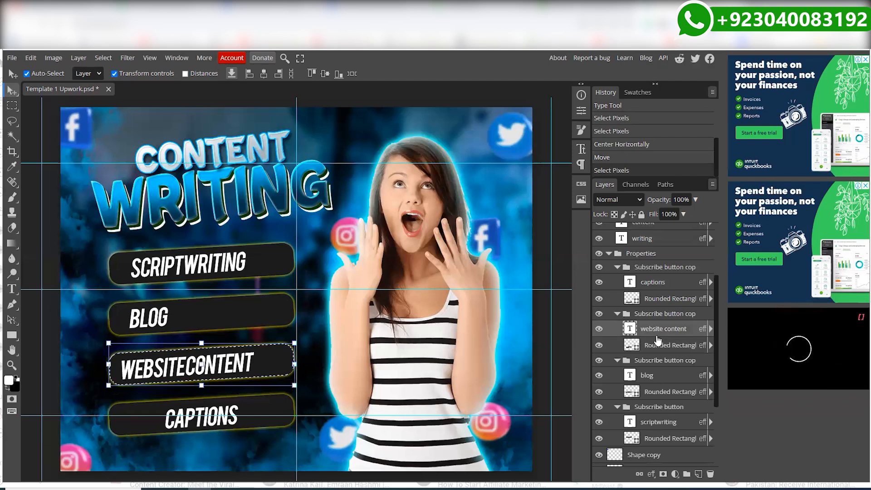
left_click(263, 74)
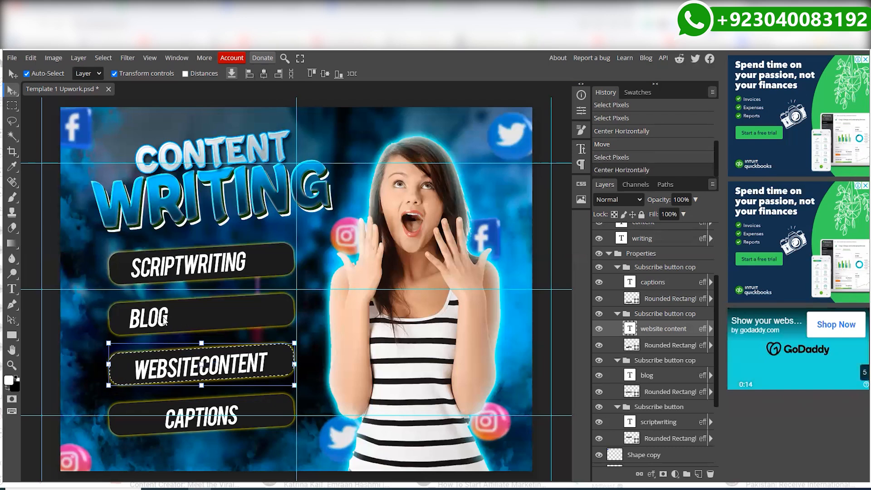
Step: Centre the "BLOG" text horizontally within a selection made from the second label's rounded rectangle
left_click(160, 319)
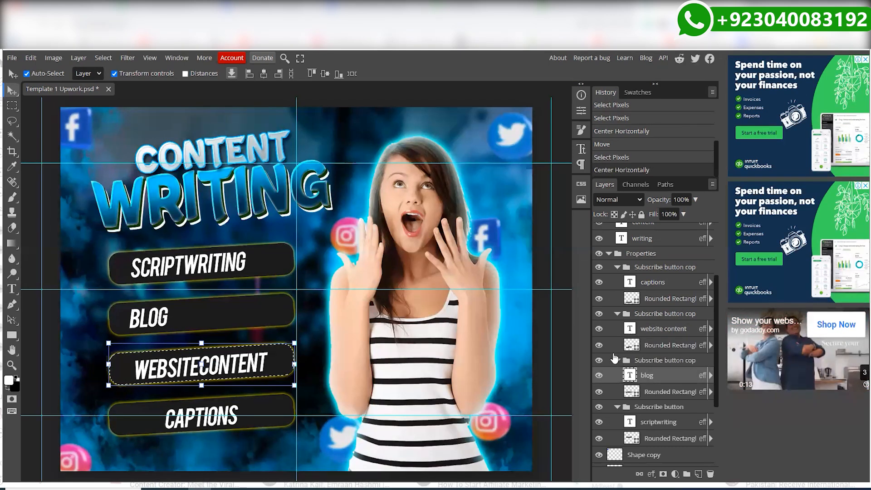
left_click(634, 393, "ctrl")
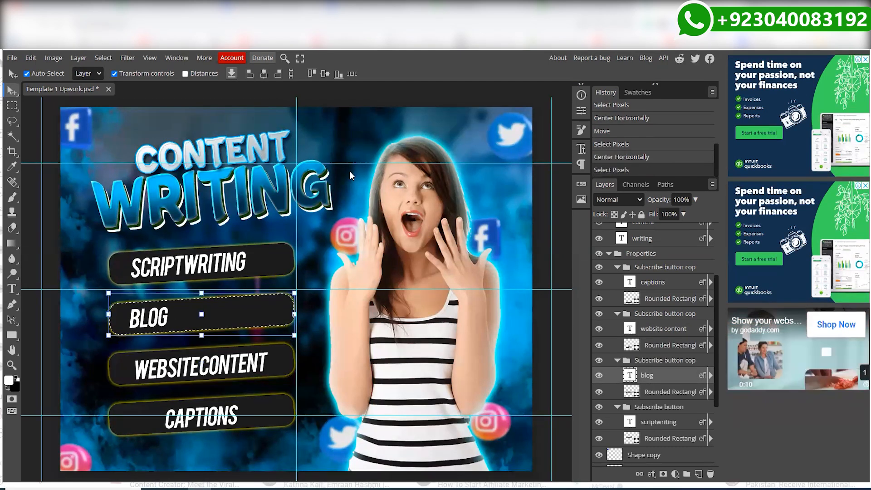
left_click(263, 75)
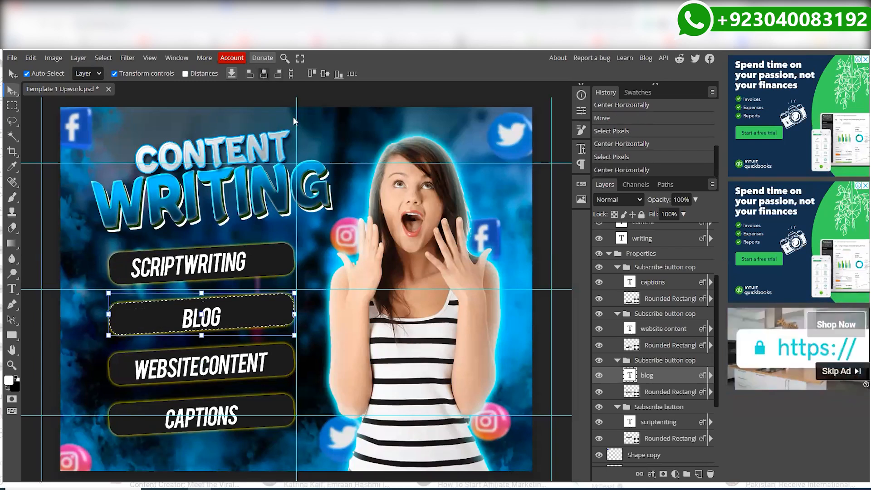
Step: Centre the "SCRIPTWRITING" text horizontally within the first label's rounded rectangle and clear the selection
left_click(239, 262)
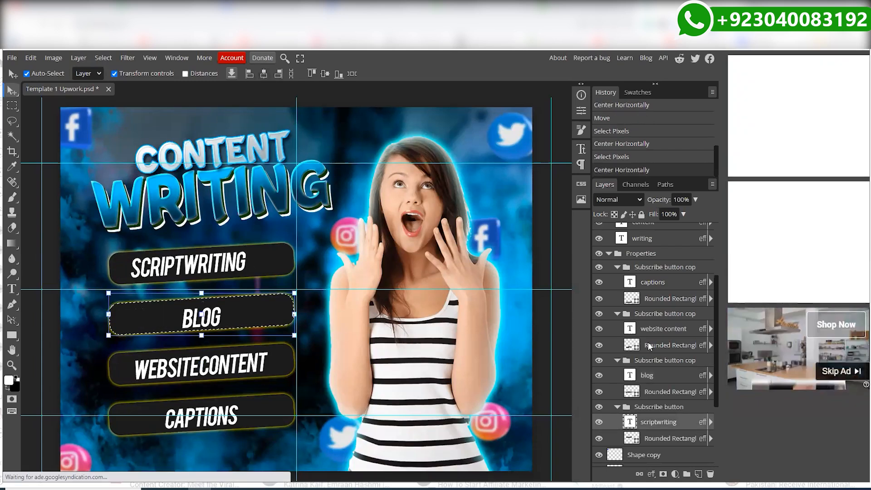
scroll(657, 363, "down", 3)
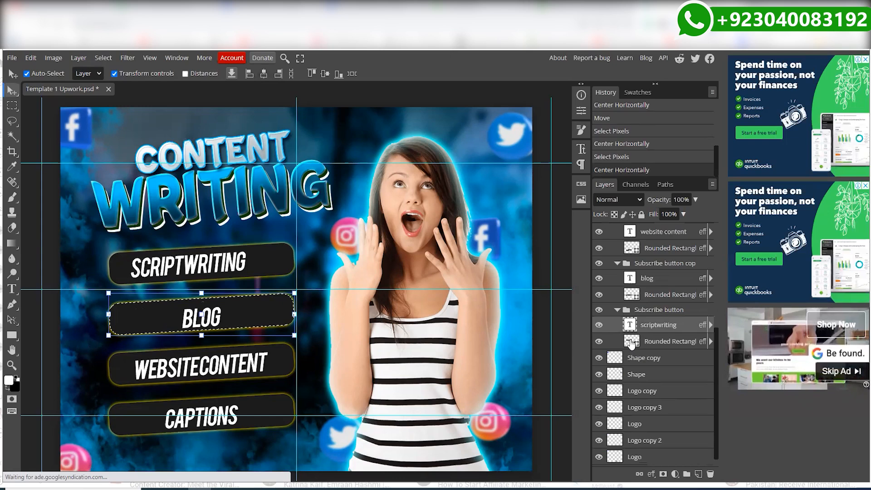
left_click(631, 341, "ctrl")
left_click(263, 75)
key("ctrl+d")
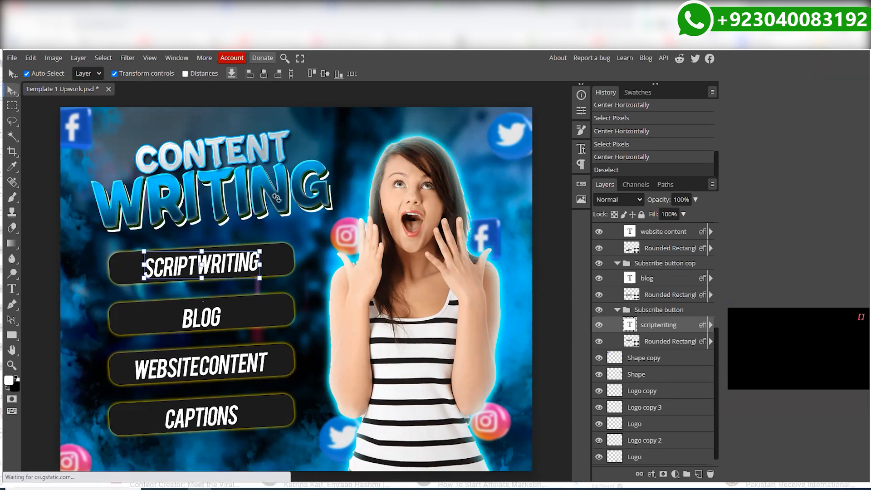
Step: Select the surprised woman's image and toggle its layer visibility off and on to check which picture it controls
scroll(272, 202, "down", 1)
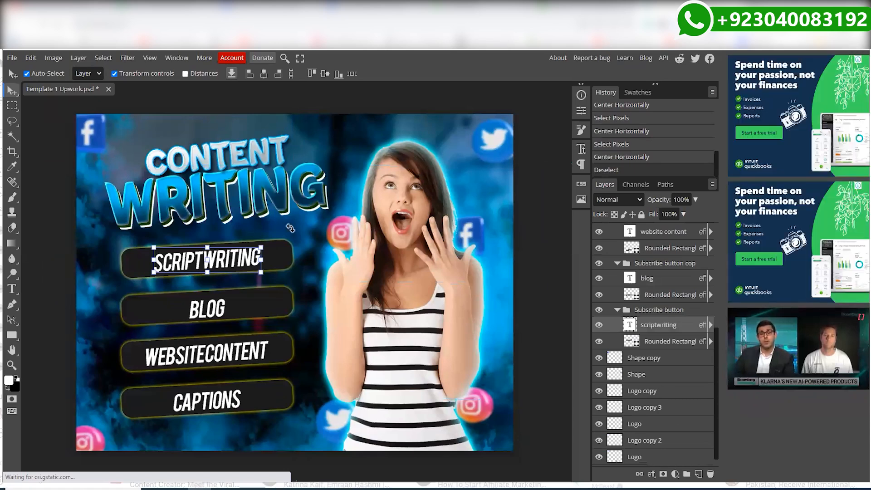
scroll(289, 228, "down", 1)
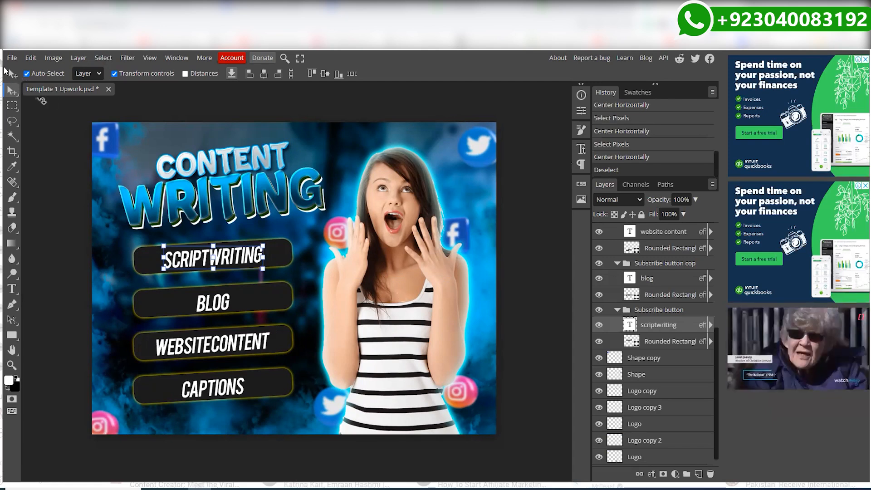
left_click(348, 216)
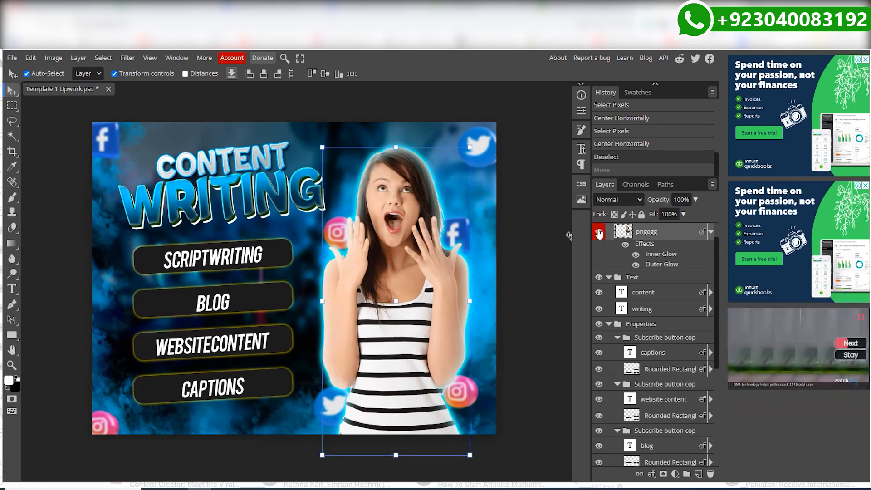
left_click(599, 233)
left_click(598, 233)
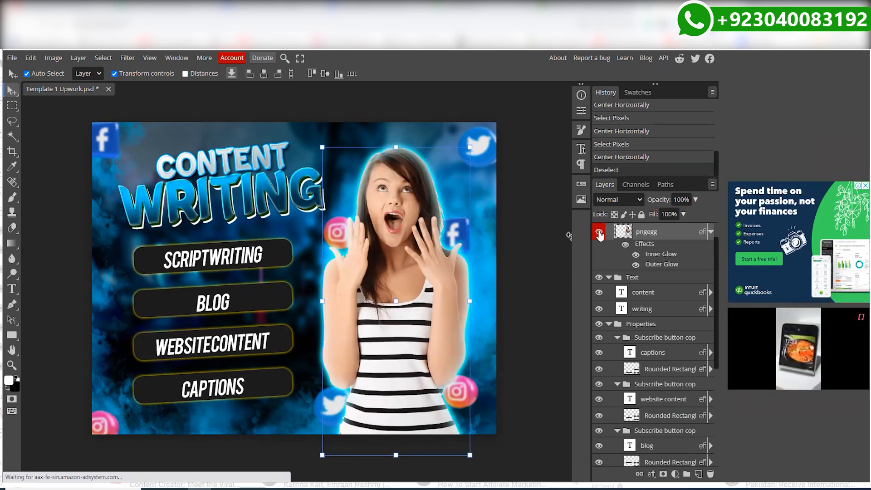
left_click(599, 232)
left_click(598, 233)
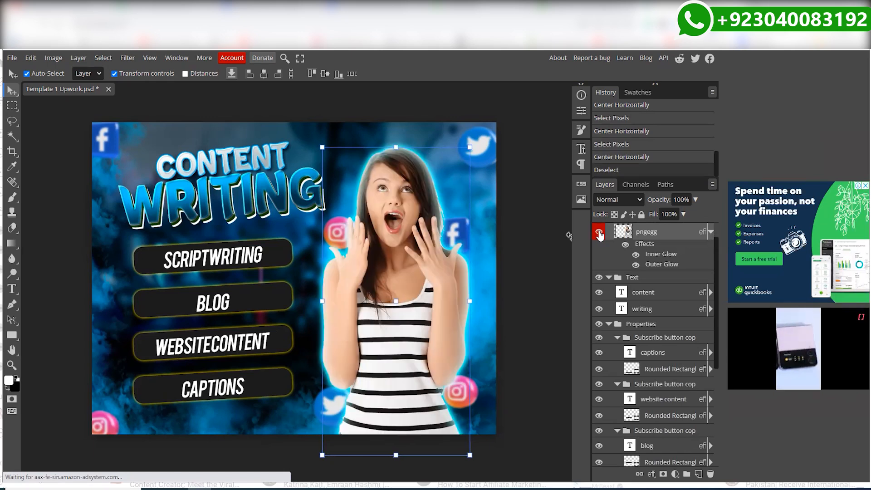
scroll(643, 233, "up", 1)
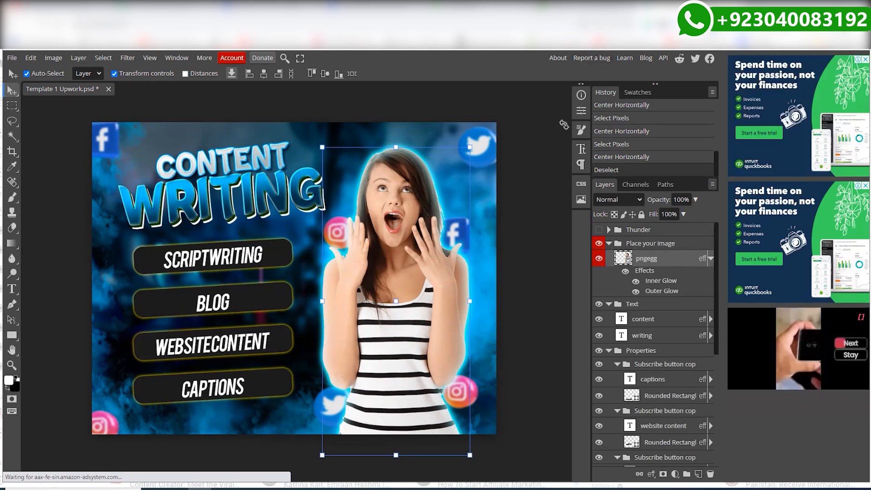
Step: Switch to a new browser tab and search Google Images for "thumbnail poses"
key("ctrl+t")
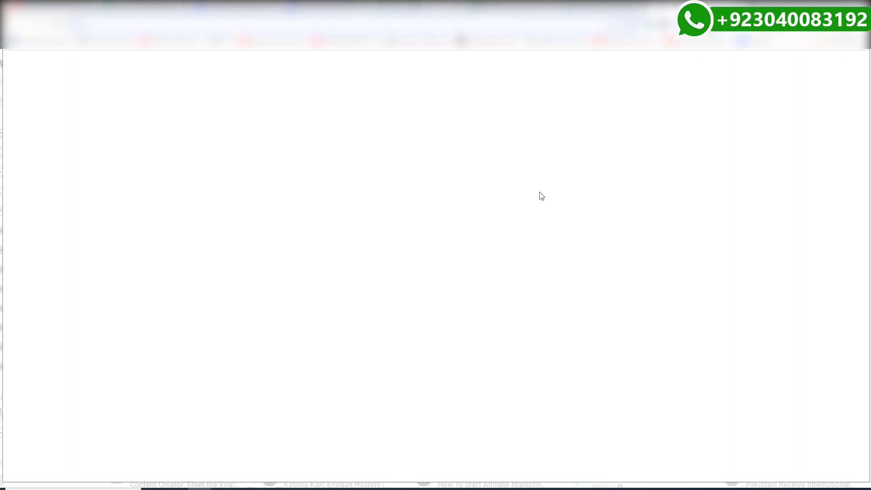
type("thumbna")
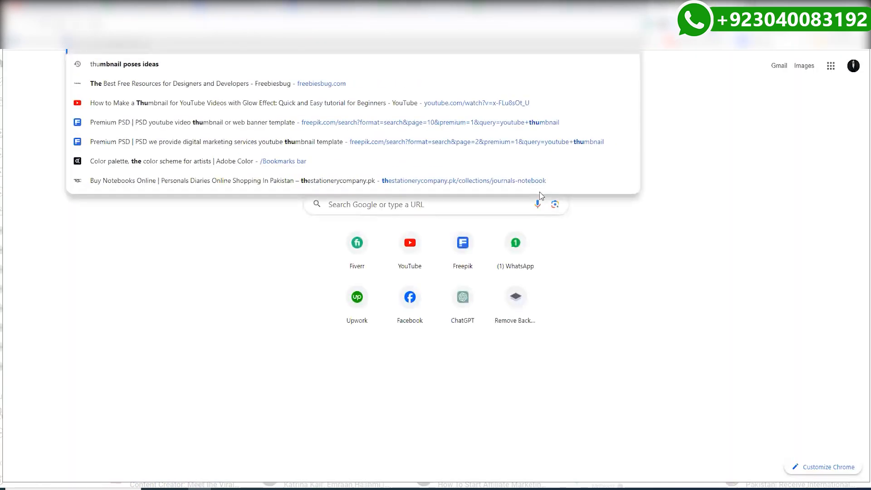
type("il poses")
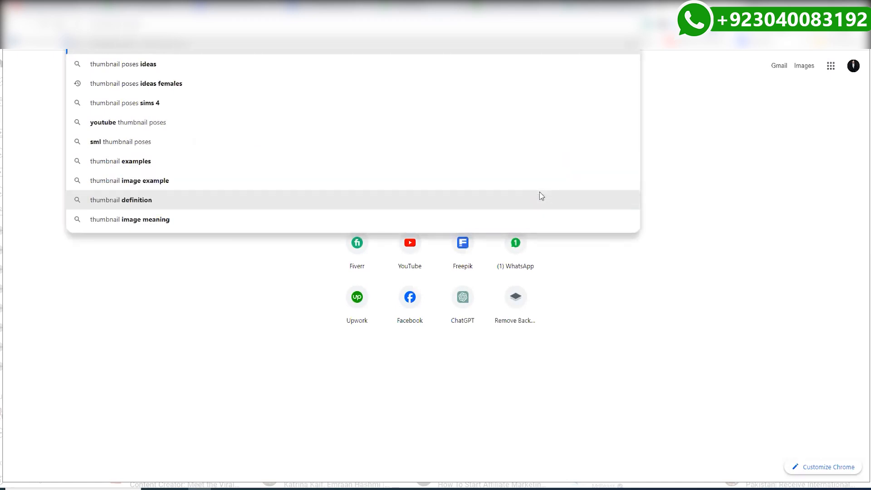
key("Return")
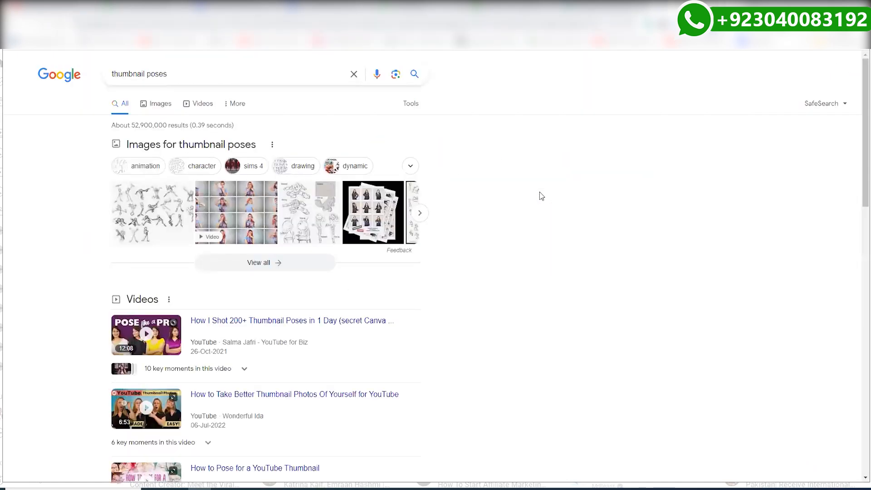
left_click(171, 108)
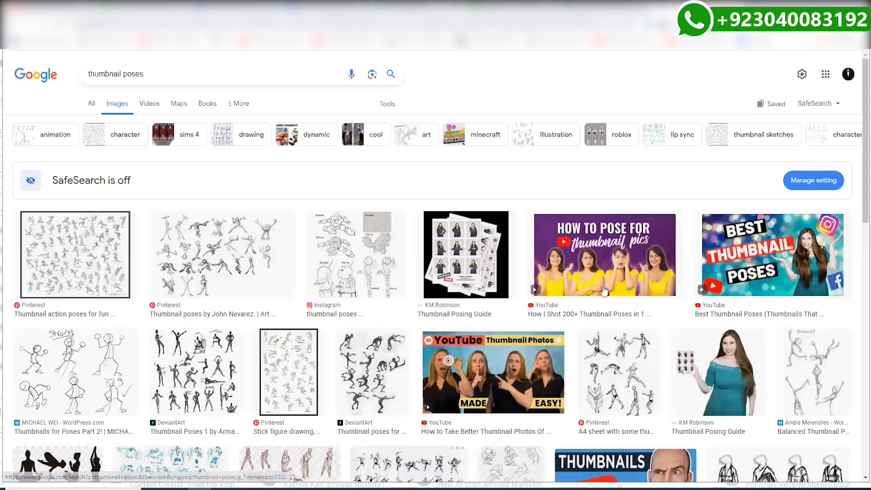
Step: Preview the "How to pose for thumbnail pics" image result to examine its example poses
left_click(626, 269)
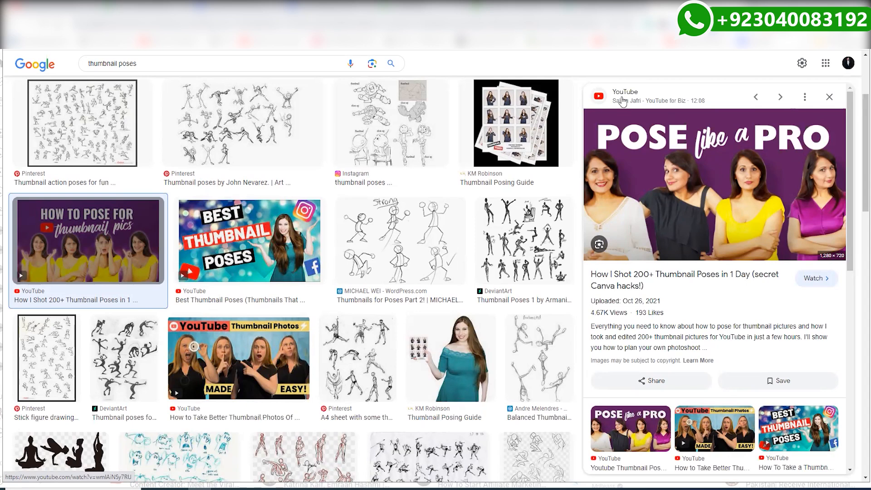
scroll(196, 155, "up", 2)
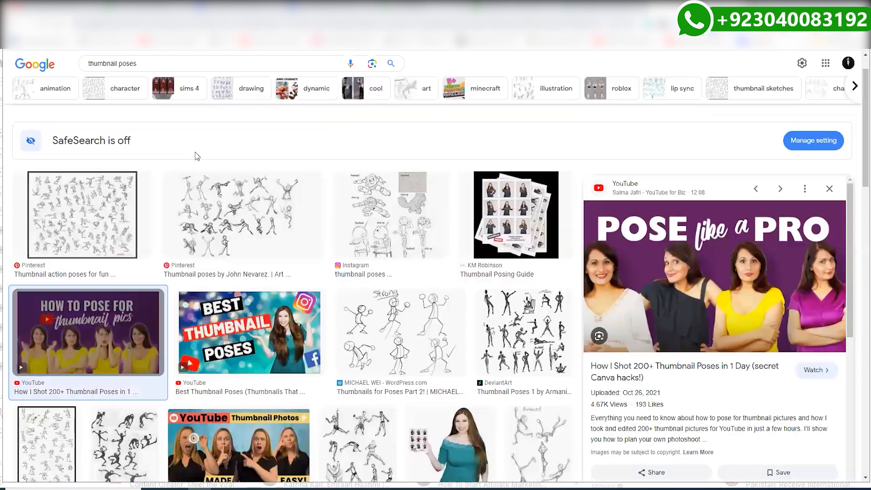
scroll(196, 156, "up", 1)
Step: Find the remove.bg site through a Google search for "remove bg" and download the pointing man's background-free preview image
left_click_drag(158, 69, 63, 80)
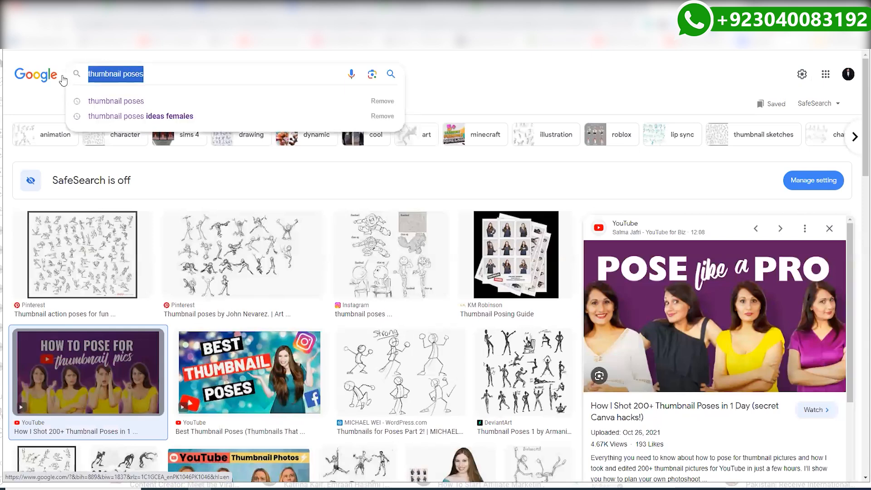
type("remove b")
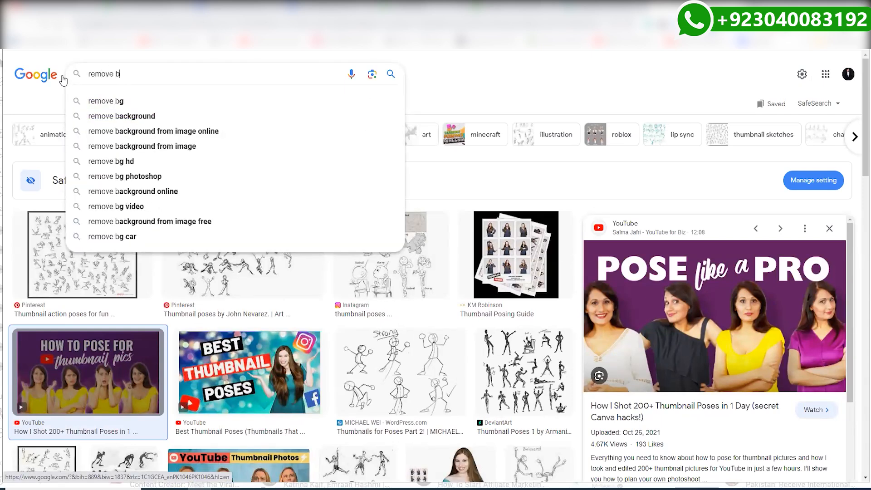
type("g")
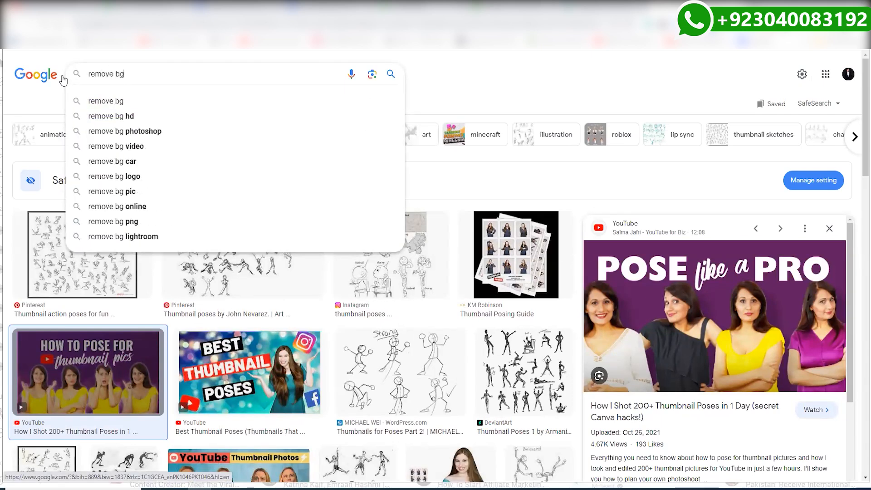
left_click(94, 100)
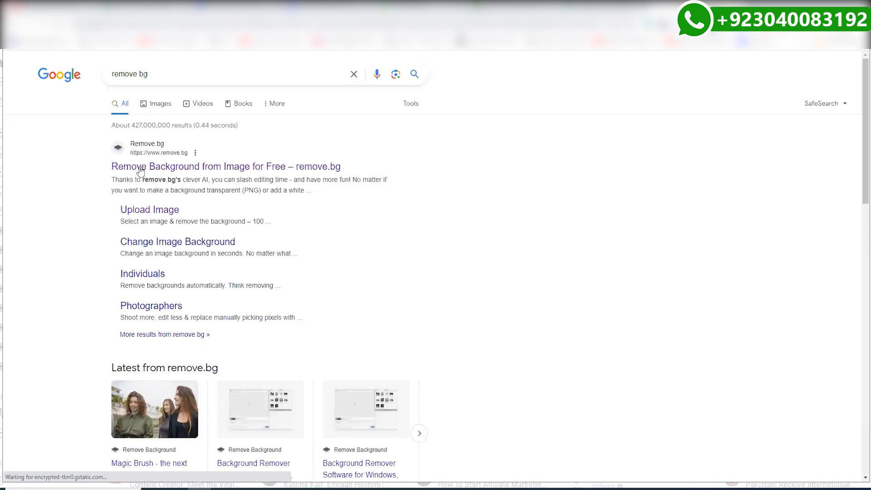
left_click(170, 171)
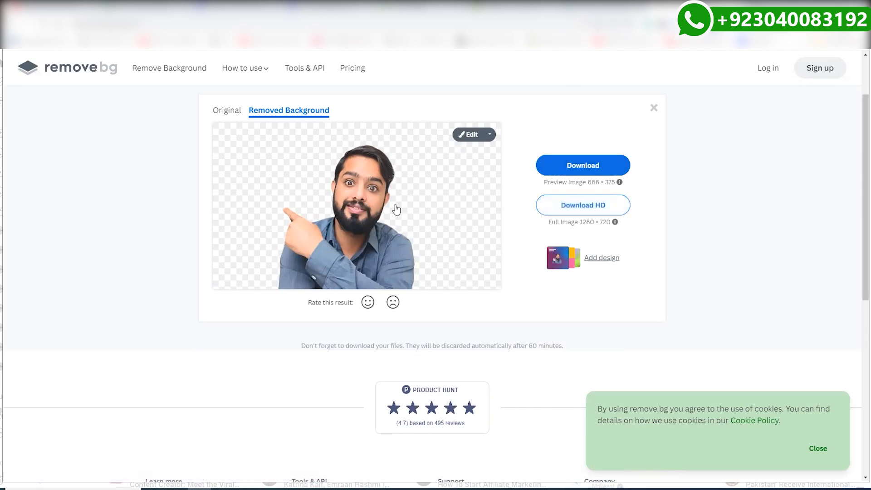
left_click(554, 168)
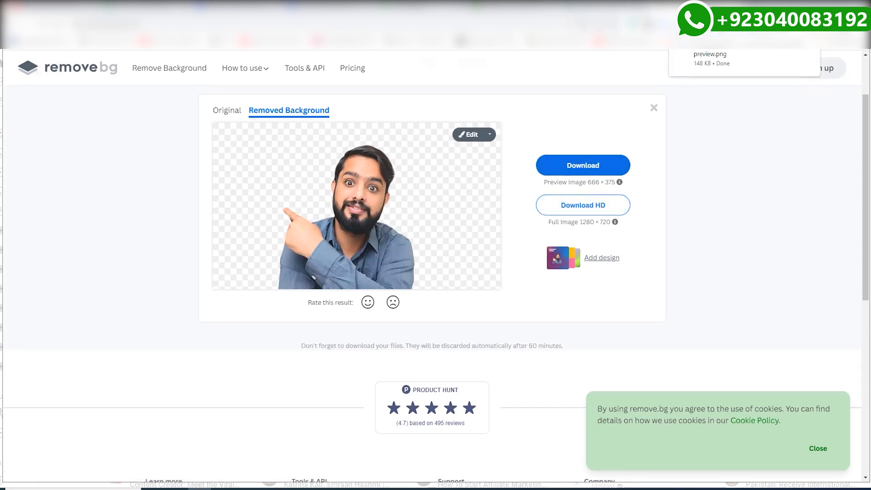
Step: Switch back to Photopea and place the pointing man's cut-out image in the thumbnail document
left_click(508, 6)
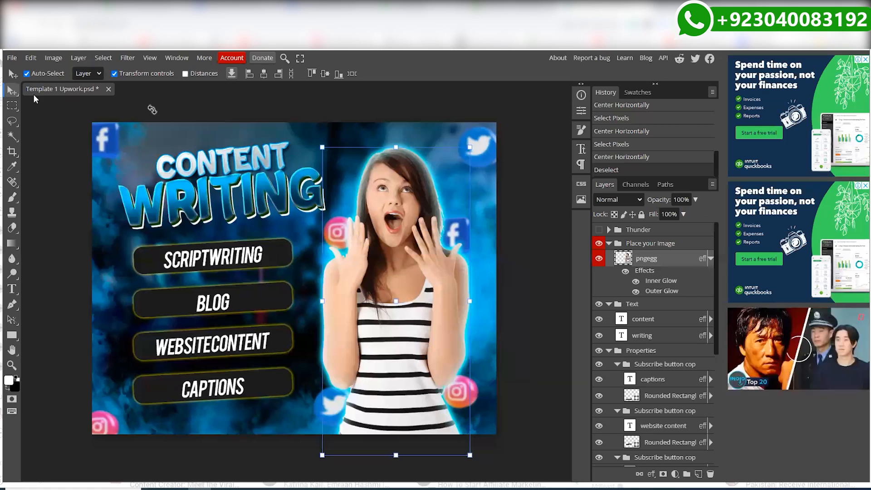
left_click(11, 58)
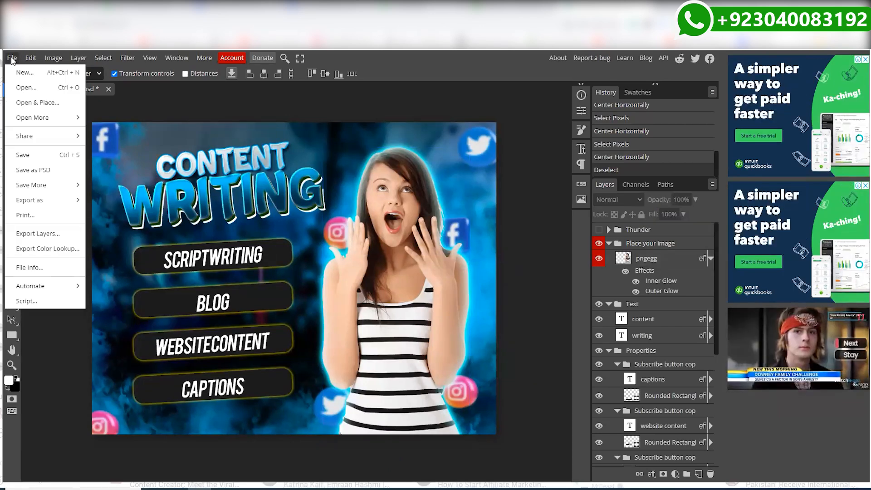
left_click(56, 97)
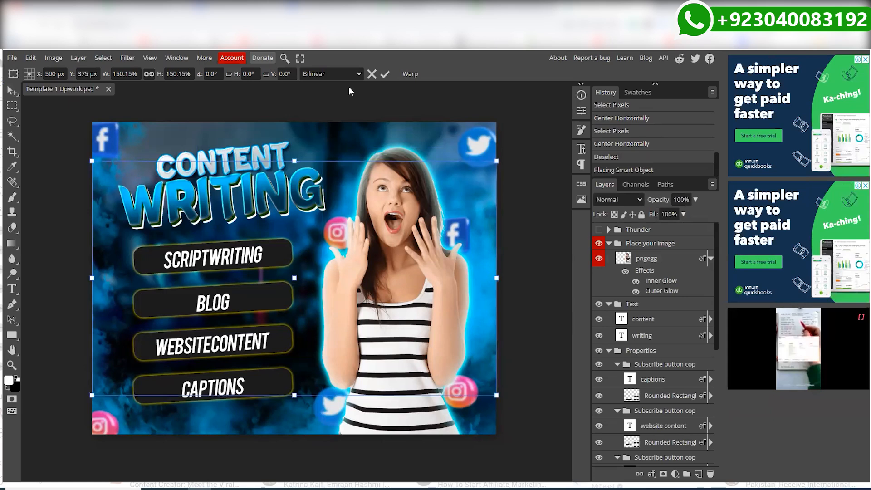
left_click(384, 74)
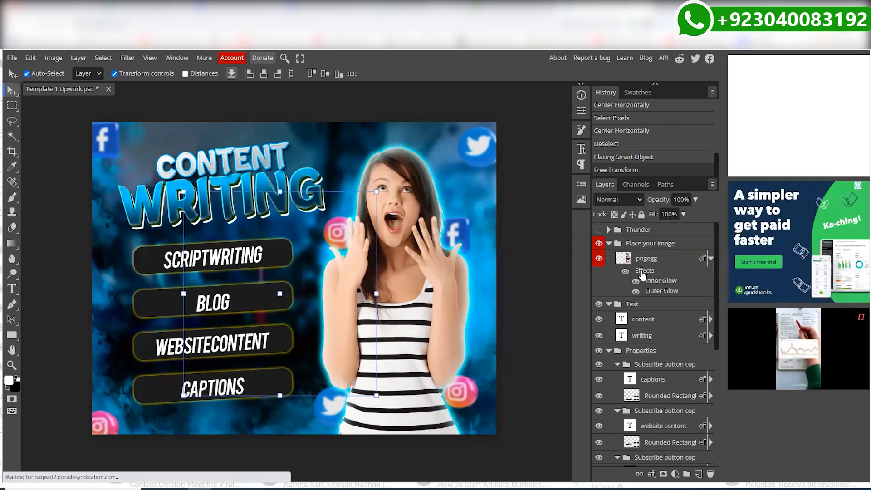
Step: Hide the surprised woman's layer and move the man's image layer into the "Place your image" group above pngegg
left_click(414, 205)
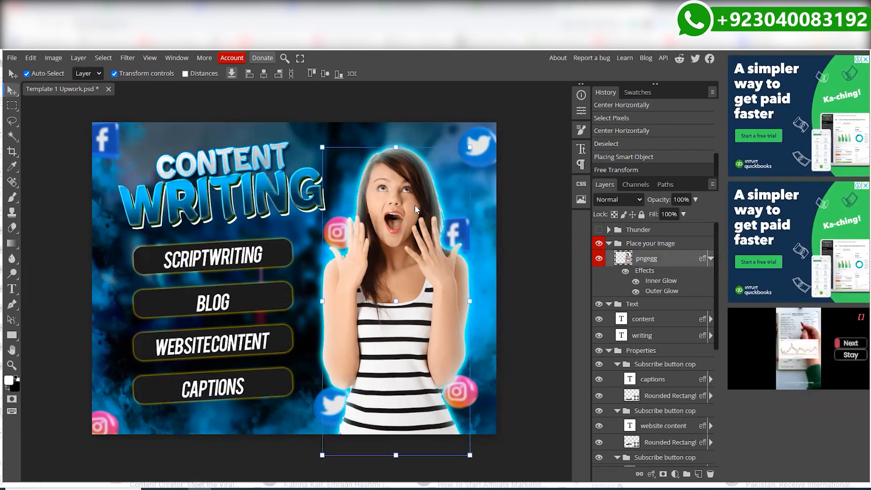
left_click(599, 259)
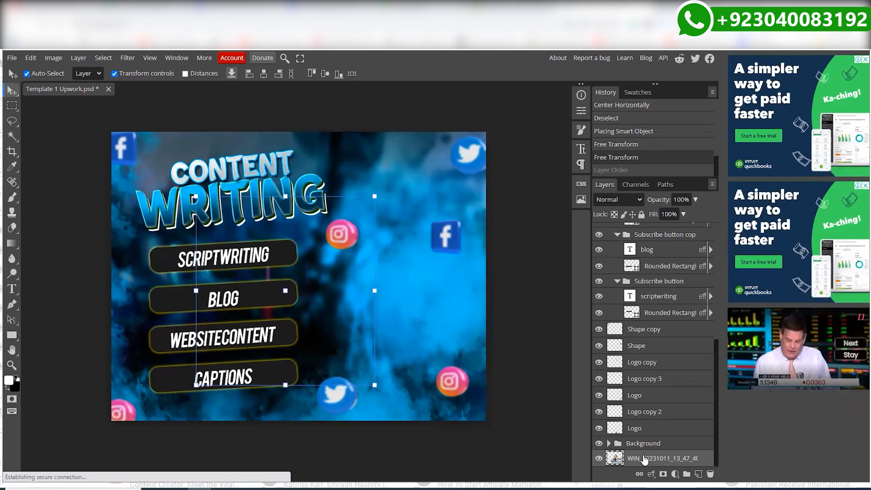
left_click_drag(643, 460, 637, 256)
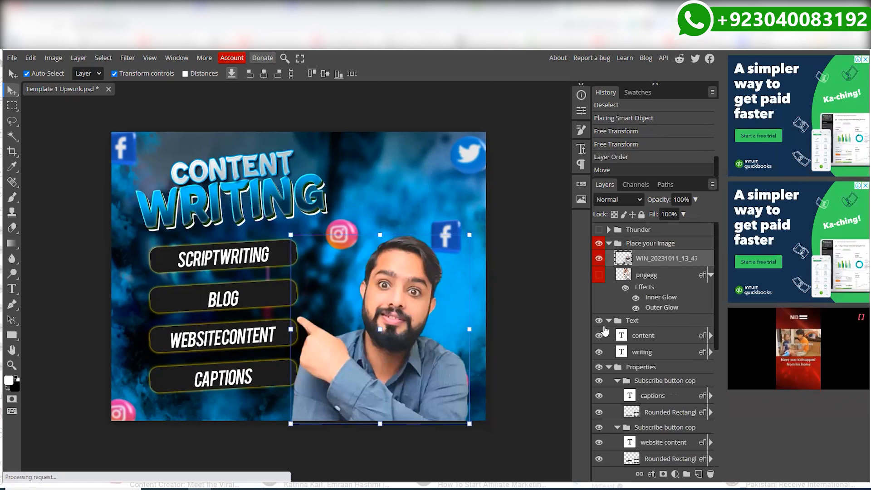
Step: Enlarge the man's cut-out to about 200% and position it in the canvas's lower-right area beside the service labels
left_click(290, 235)
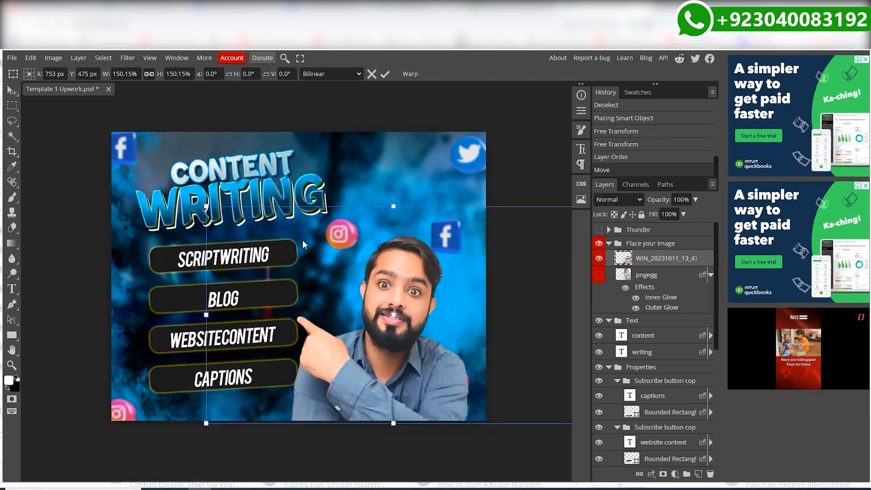
left_click_drag(207, 207, 53, 148)
left_click_drag(341, 277, 397, 270)
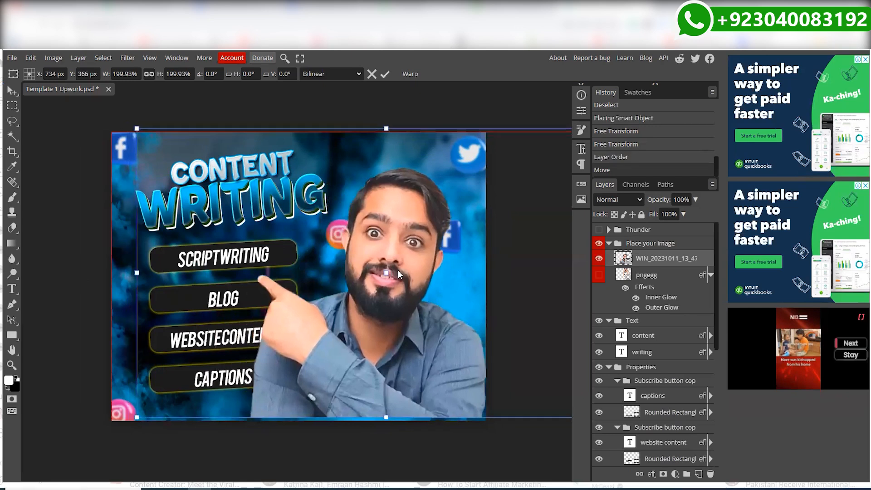
left_click(414, 177)
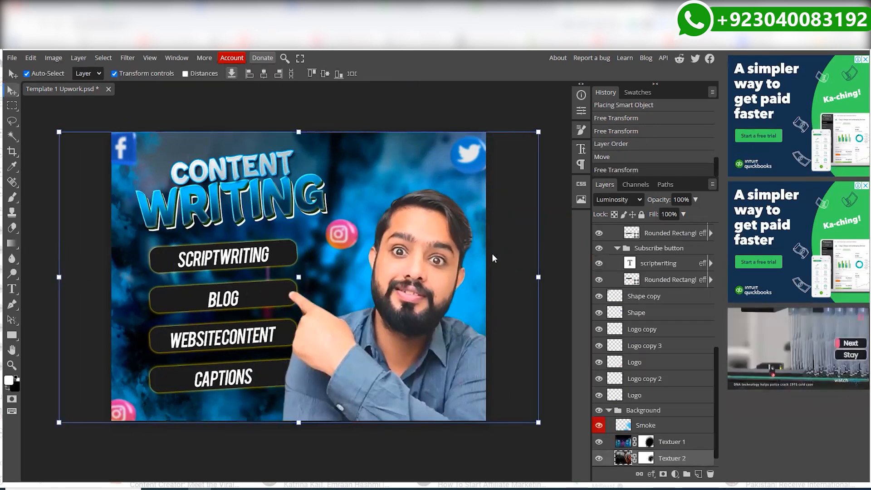
left_click(555, 170)
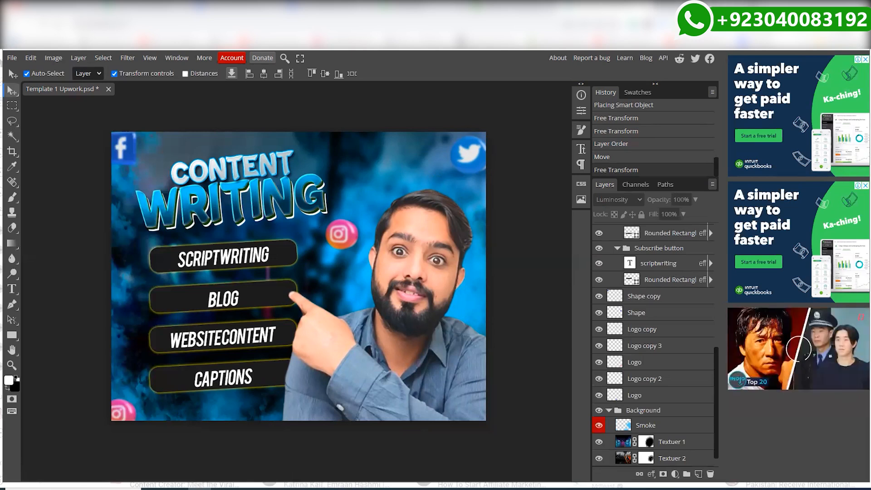
Step: Search Google Images in a new browser tab for "content writing icons" and narrow the results to PNG icons
key("ctrl+t")
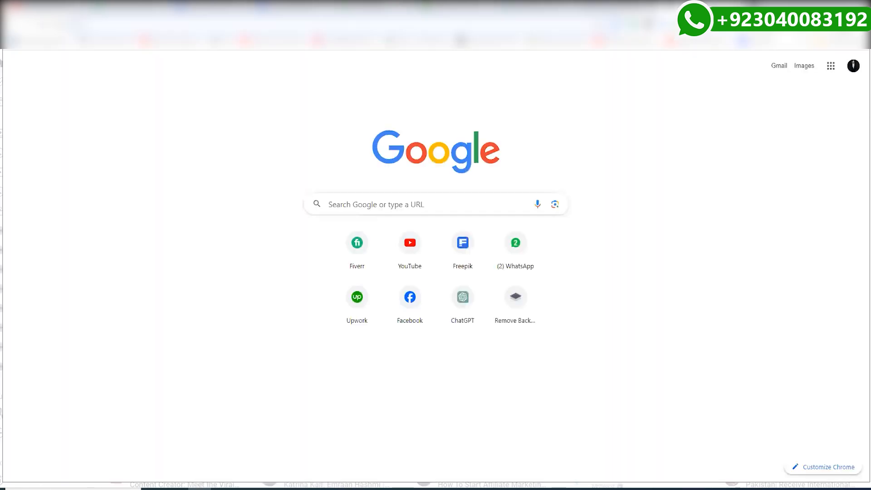
type("content w")
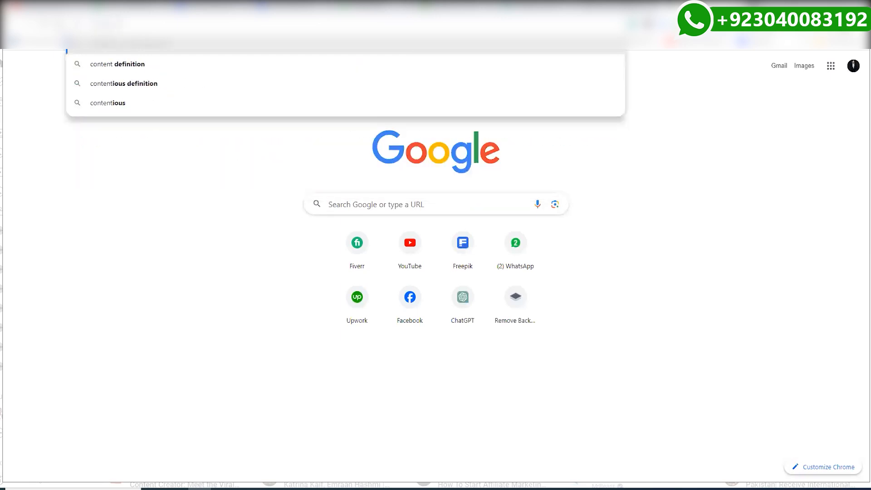
type("riting")
key("Return")
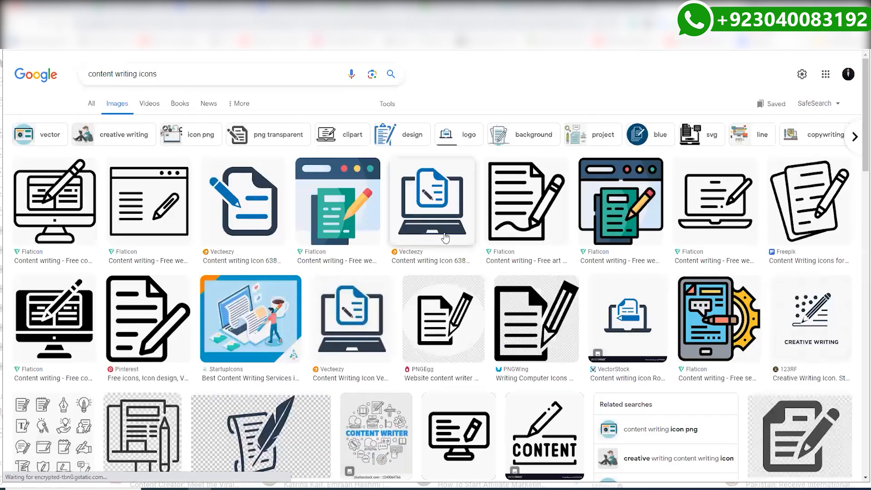
left_click(200, 134)
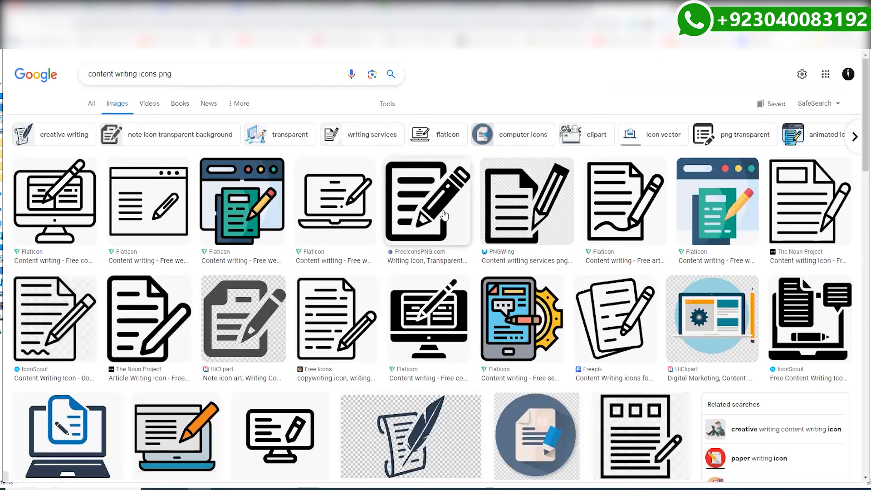
Step: Switch back to Photopea and place the notepad-and-pen writing icon image in the document
key("alt+Left")
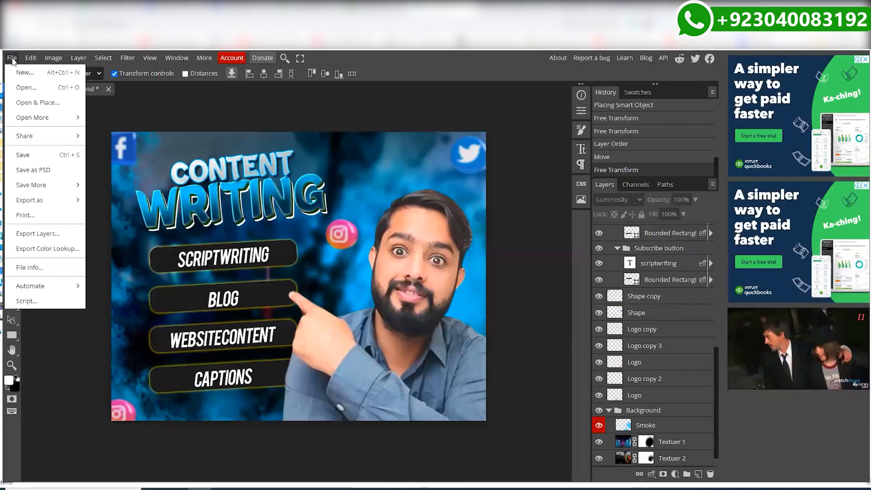
left_click(58, 105)
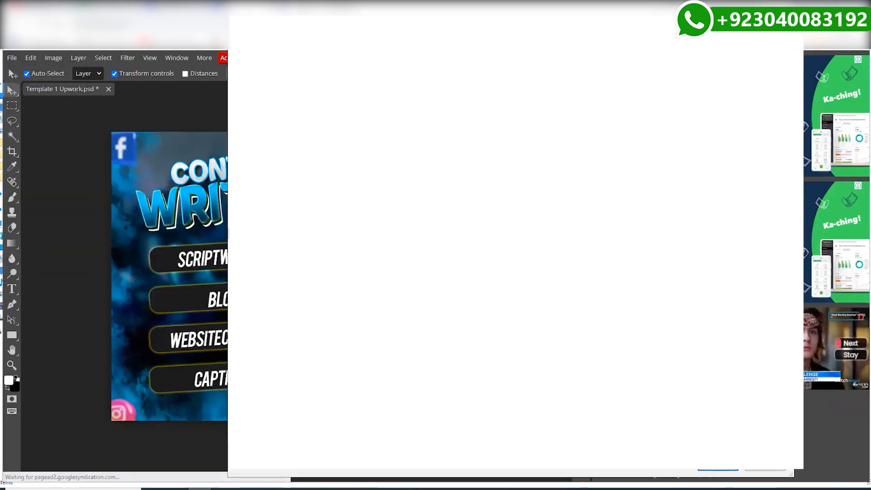
double_click(442, 242)
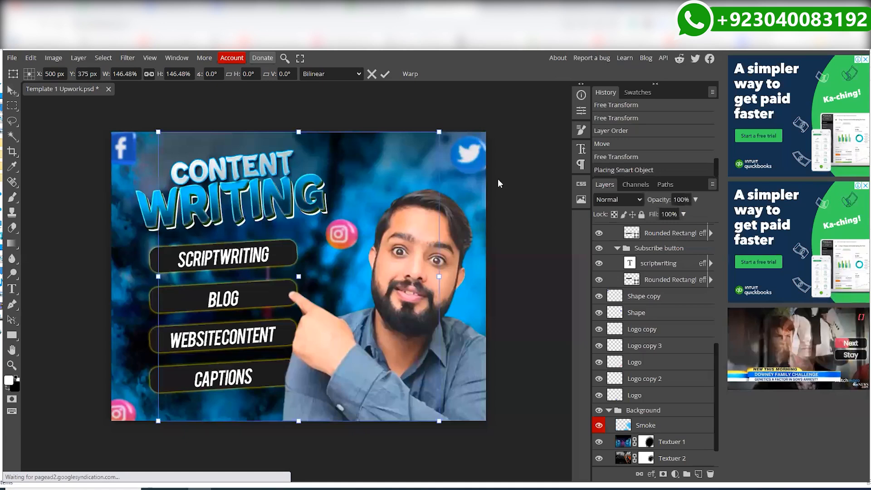
left_click(385, 75)
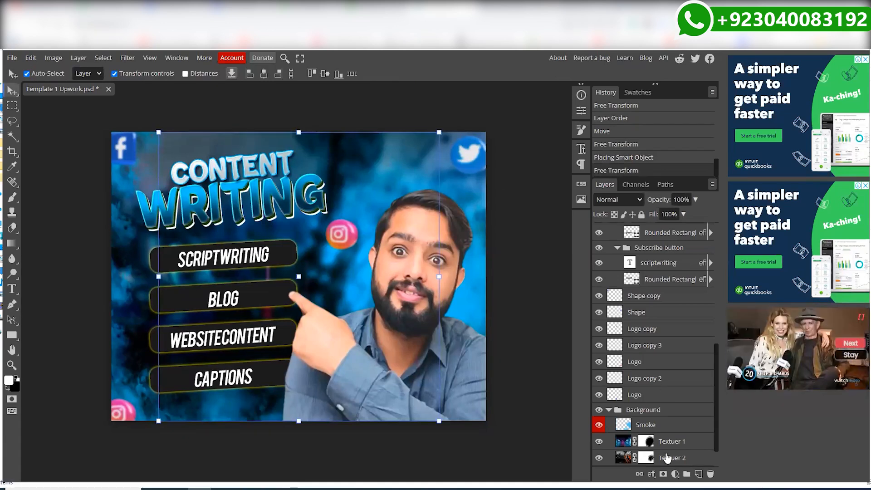
Step: Move the writing icon's layer into the "Place your image" group between the man's layer and pngegg
scroll(666, 458, "down", 2)
left_click_drag(684, 299, 670, 274)
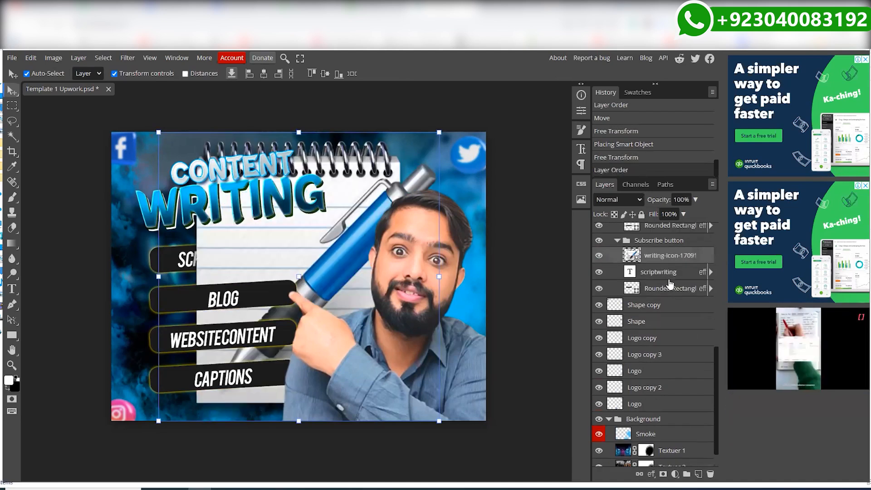
scroll(670, 284, "up", 3)
left_click_drag(657, 401, 663, 197)
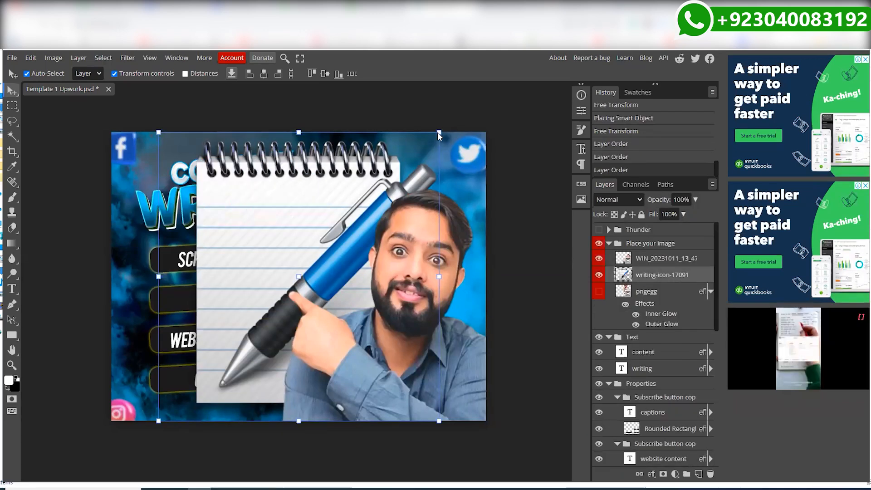
Step: Scale the writing icon down to 29.88% and position it above the man's head at about X 799, Y 108 px
left_click(438, 132)
left_click_drag(439, 132, 245, 329)
left_click_drag(218, 357, 215, 361)
left_click_drag(190, 390, 414, 173)
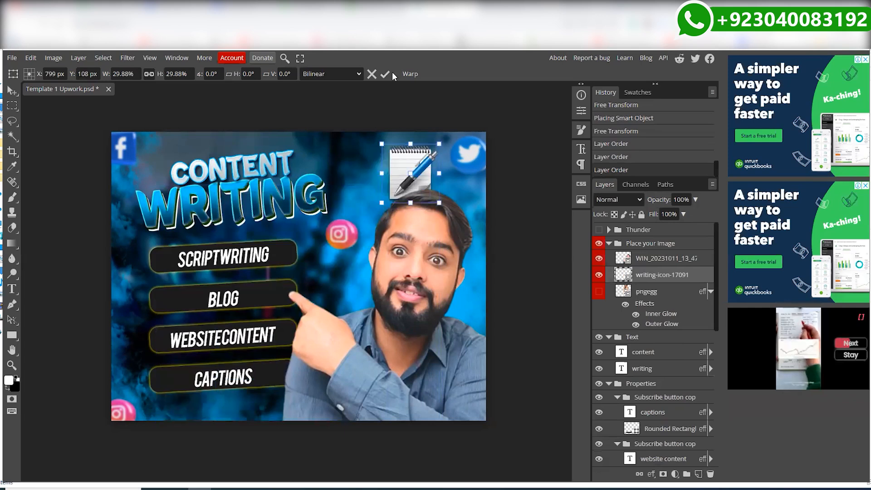
key("Return")
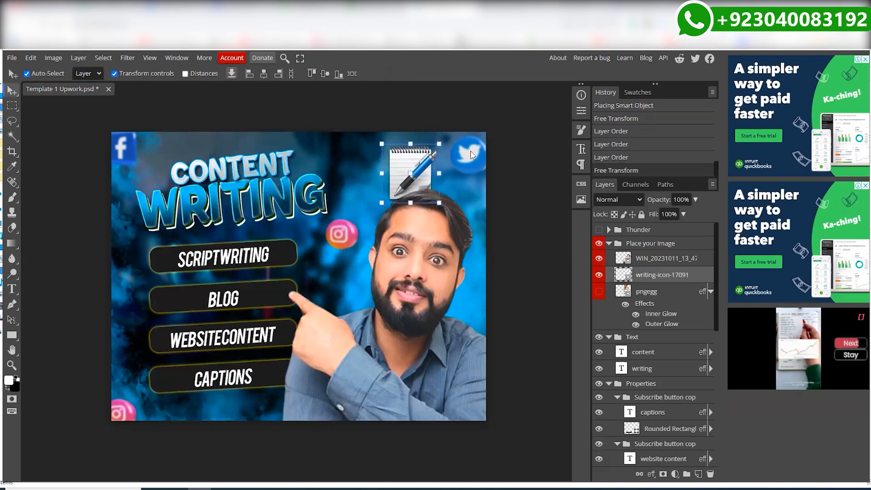
Step: Delete the Twitter logo in the canvas's upper-right corner and move the writing icon into its place
left_click(470, 152)
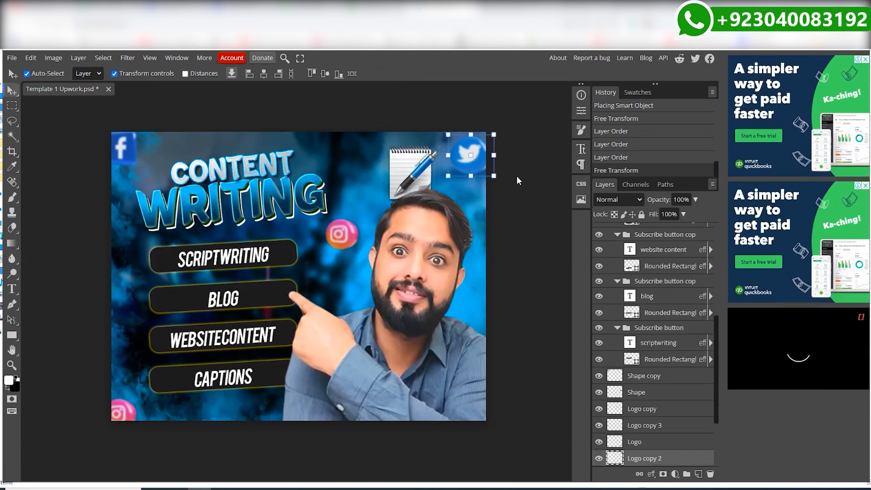
scroll(660, 353, "down", 2)
key("Delete")
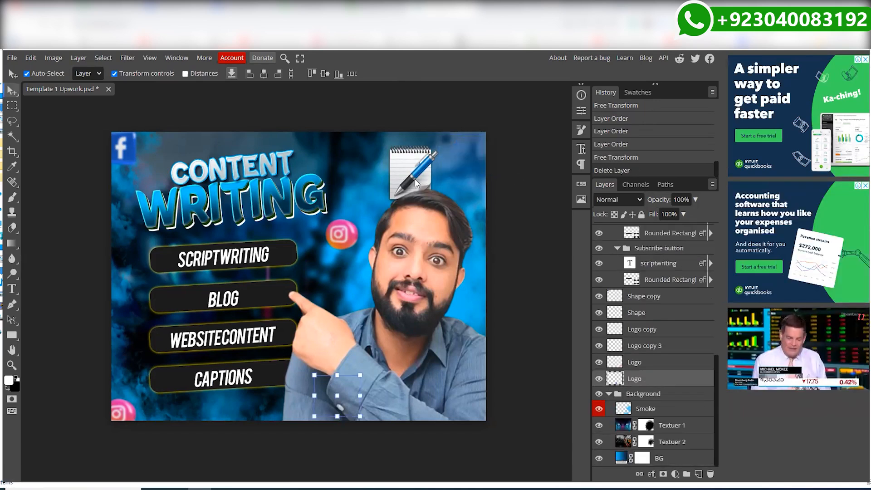
left_click_drag(411, 173, 490, 170)
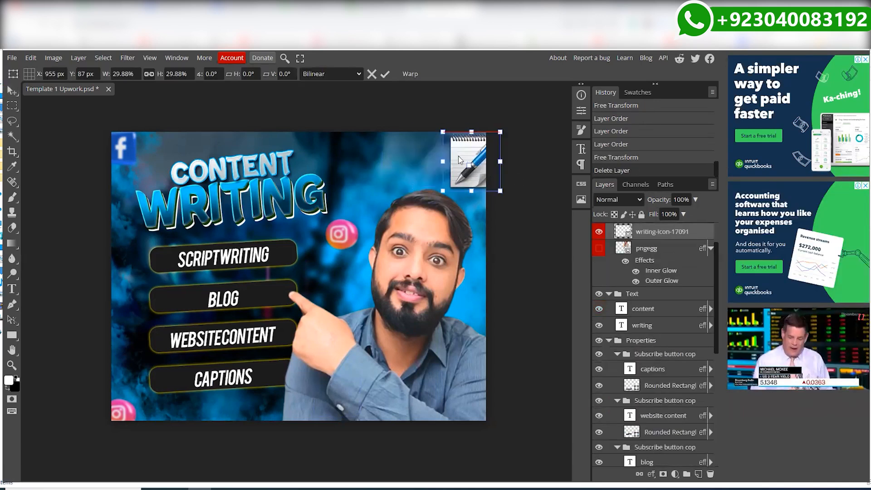
left_click(384, 74)
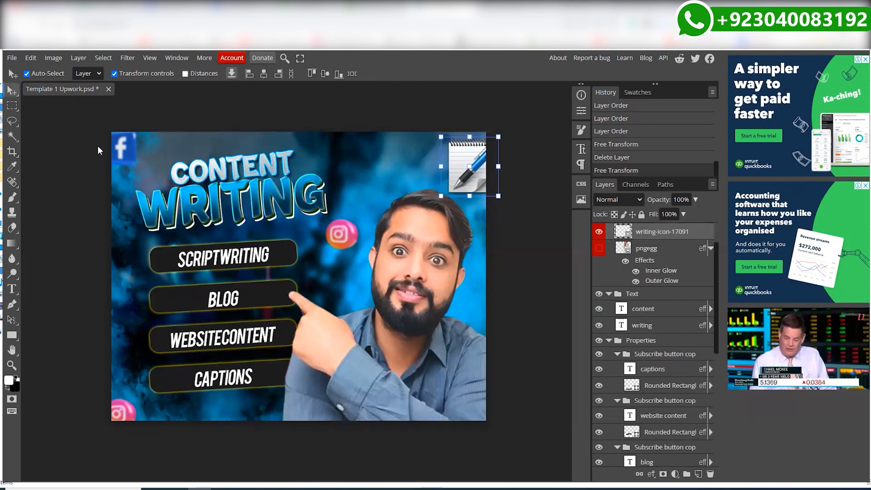
Step: Delete the Facebook logo in the canvas's upper-left corner and the two Instagram logos
left_click(130, 153)
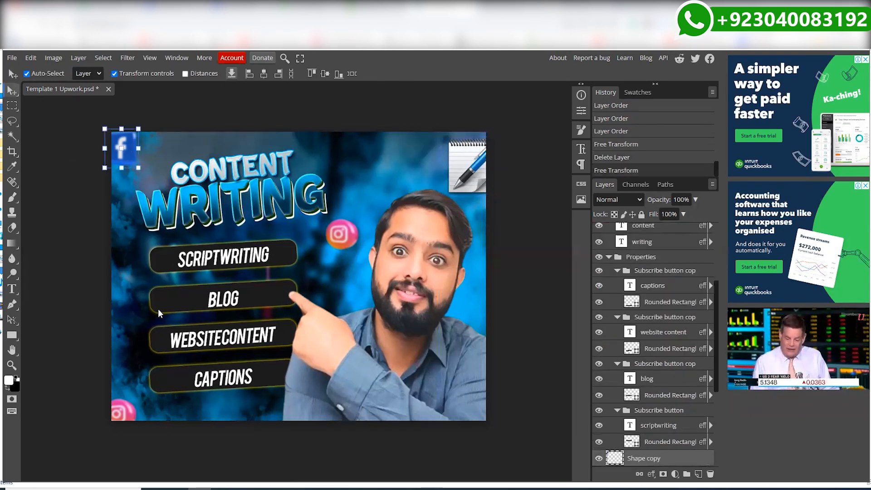
key("Delete")
key("Delete")
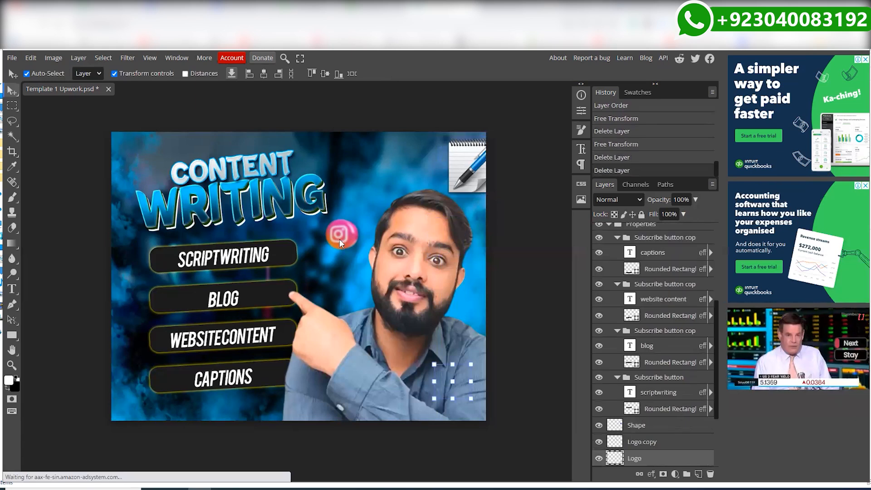
left_click(340, 244)
key("Delete")
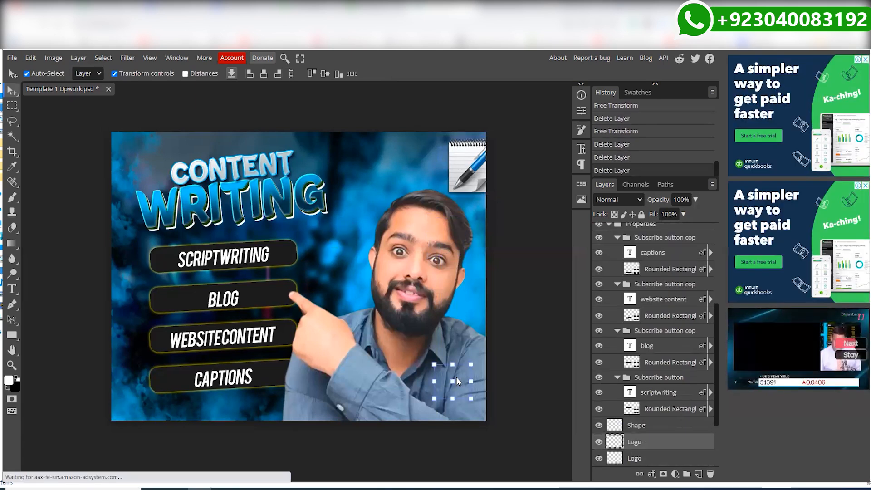
Step: Place a smaller copy of the writing icon in the canvas's upper-left corner and another beside the man's cheek
left_click(476, 162)
left_click_drag(476, 162, 146, 158)
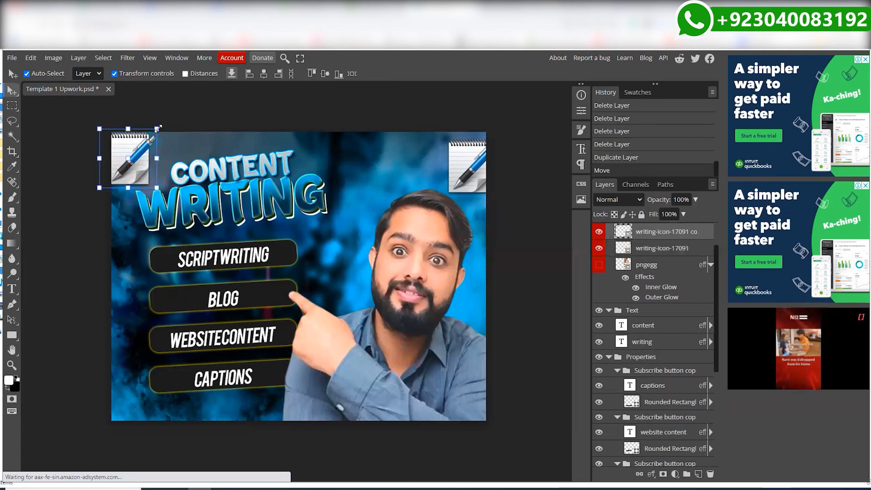
left_click(158, 128)
left_click_drag(142, 143, 158, 361)
key("Return")
left_click_drag(156, 400, 138, 403)
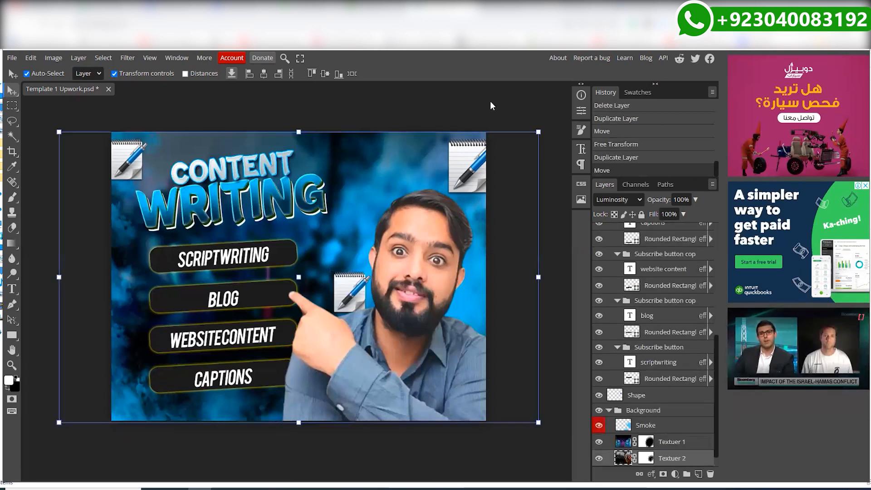
left_click(492, 103)
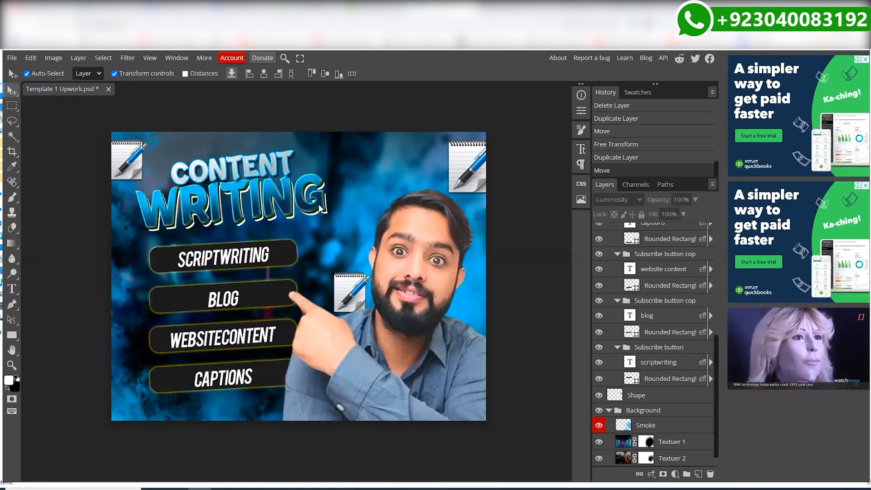
Step: Set the starting colour of the "writing" text layer's Gradient Overlay to orange ff7e00
left_click(286, 203)
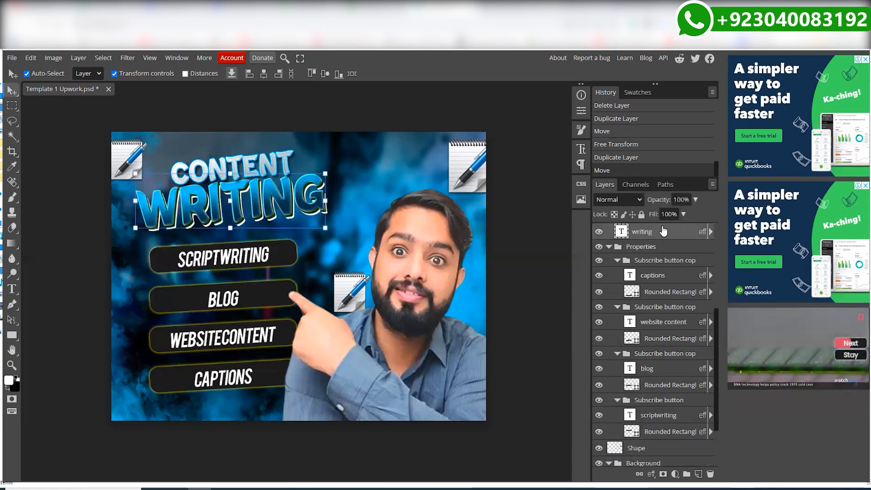
scroll(676, 278, "up", 2)
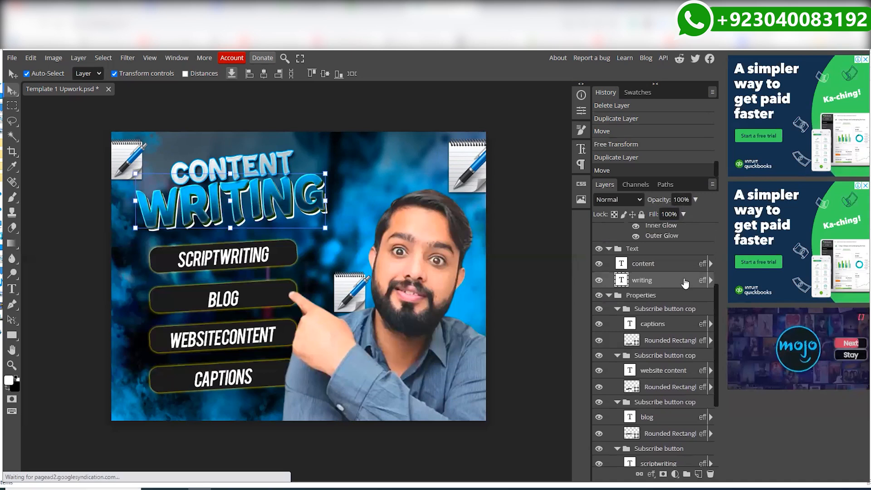
double_click(685, 282)
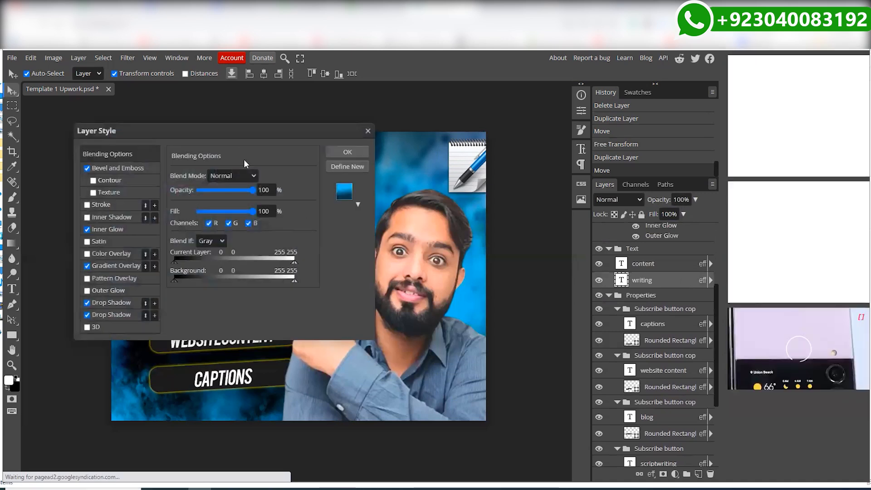
left_click_drag(234, 130, 546, 114)
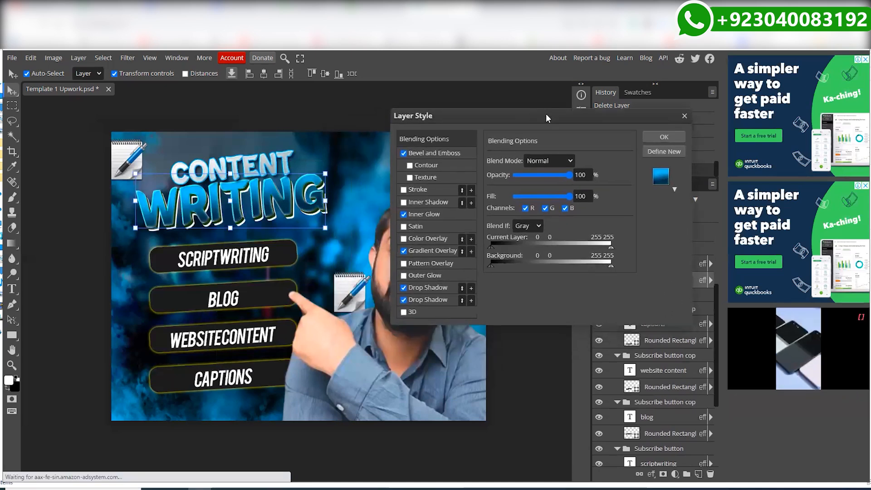
left_click(437, 251)
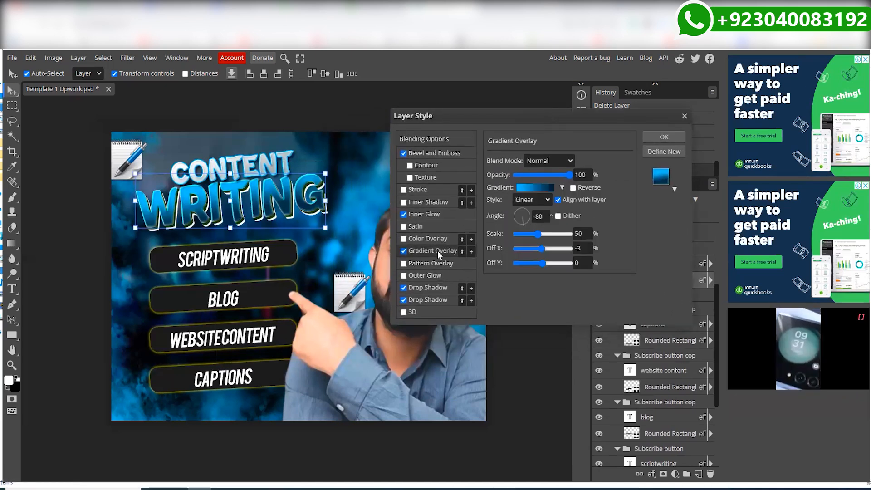
left_click(534, 189)
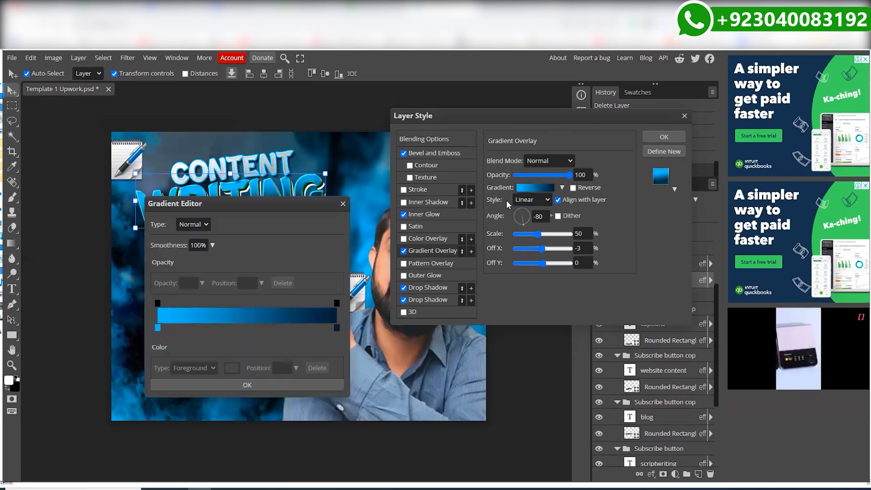
left_click_drag(282, 206, 570, 140)
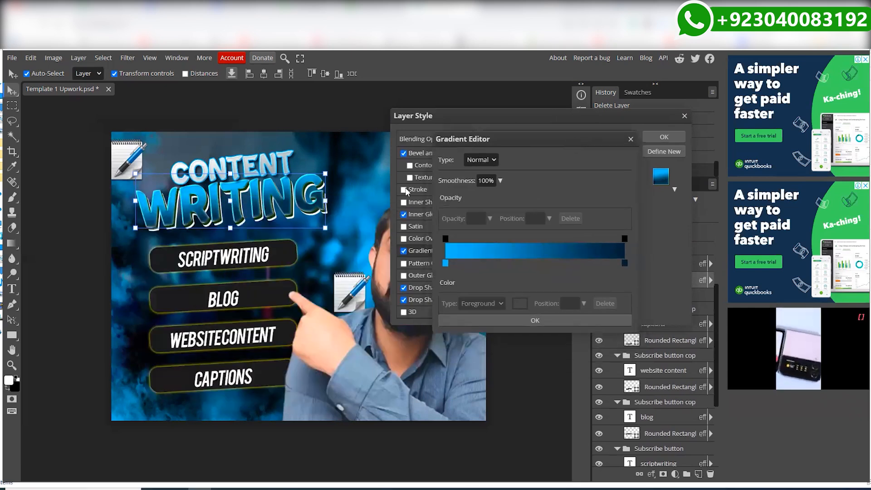
left_click(445, 264)
left_click(520, 304)
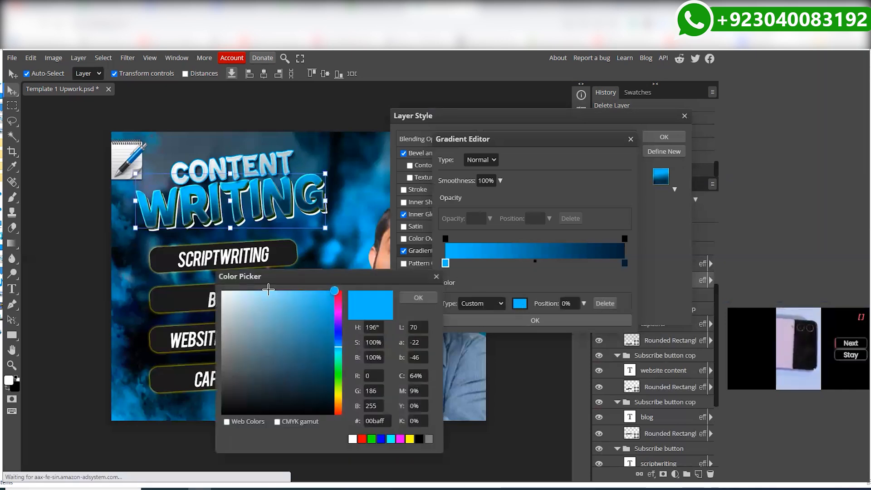
left_click_drag(281, 278, 536, 197)
left_click_drag(592, 321, 595, 322)
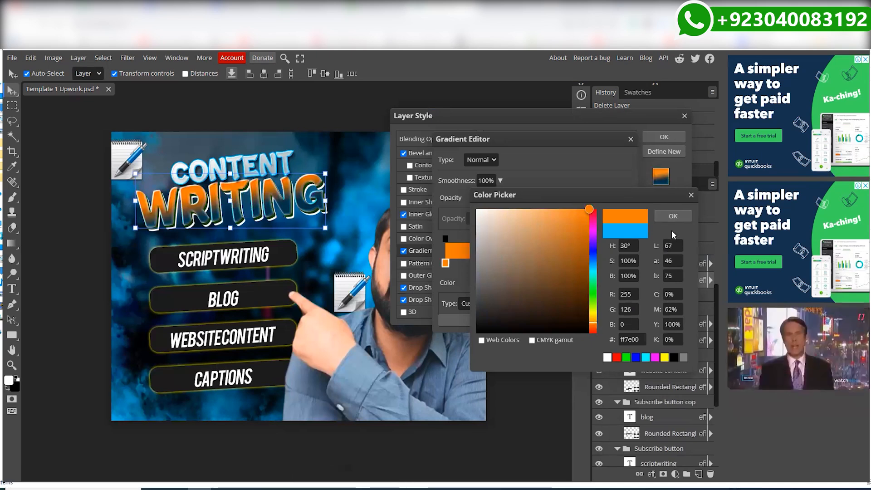
left_click(673, 216)
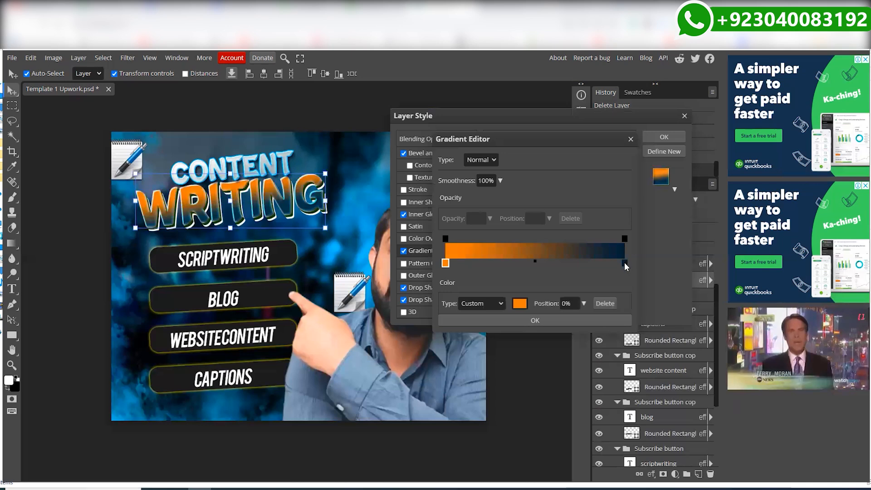
Step: Set the end colour of the "writing" text's gradient to golden yellow and close its layer style
left_click(624, 263)
left_click(520, 304)
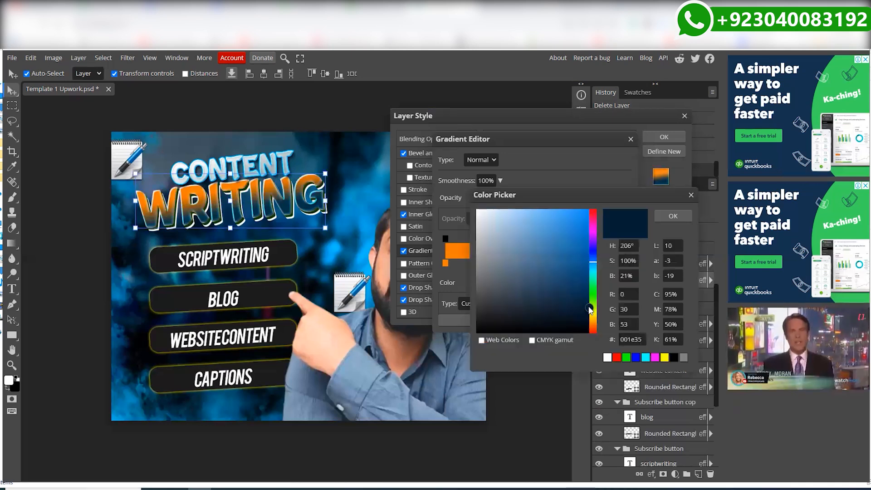
left_click(593, 318)
left_click(587, 230)
left_click(675, 218)
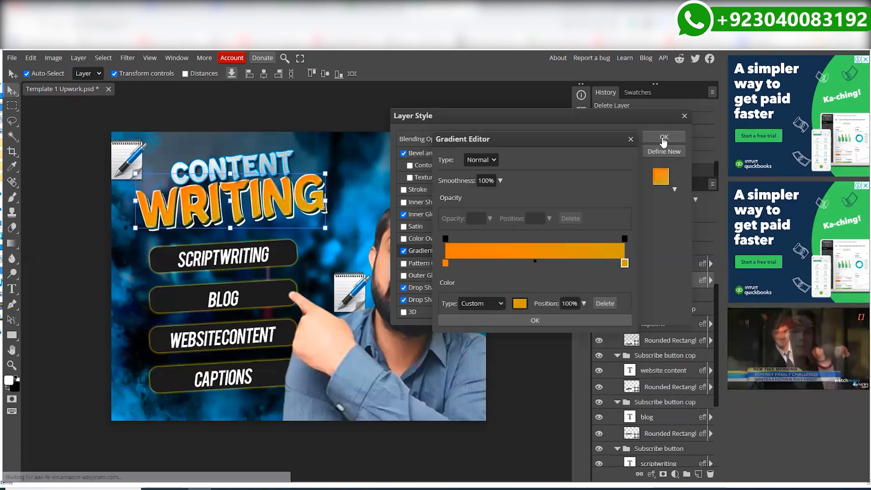
left_click(663, 138)
left_click(667, 139)
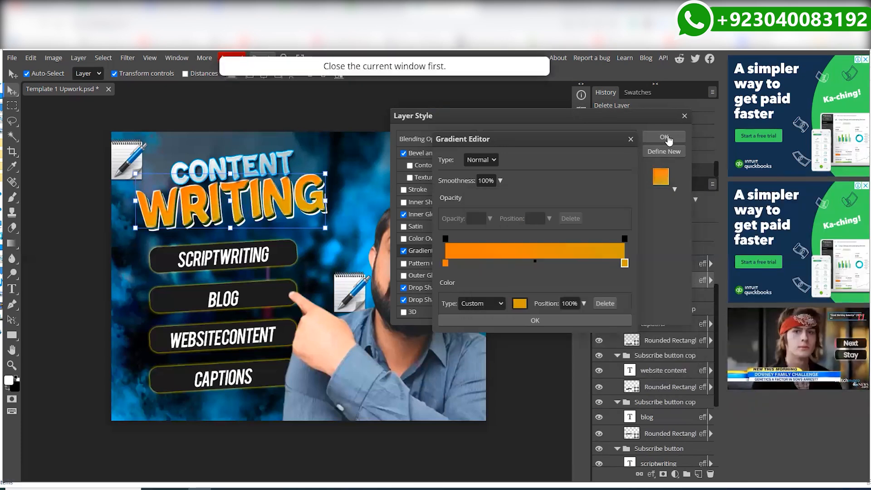
left_click(684, 116)
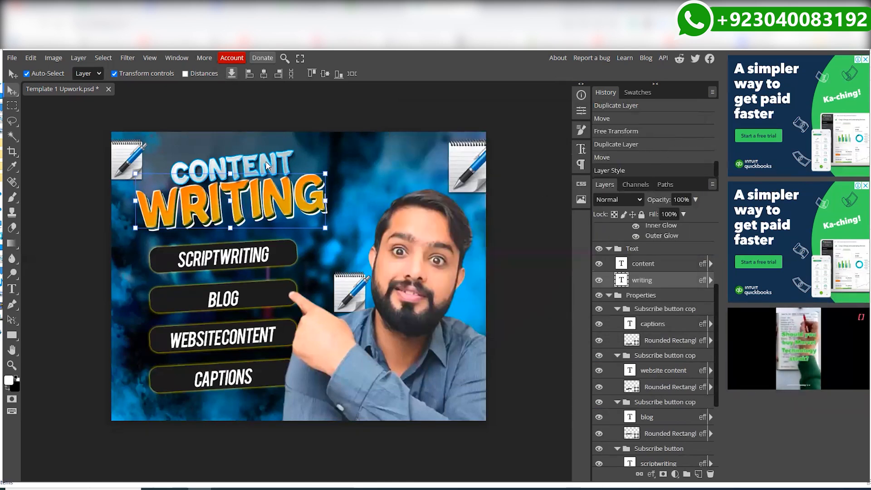
key("ctrl+t")
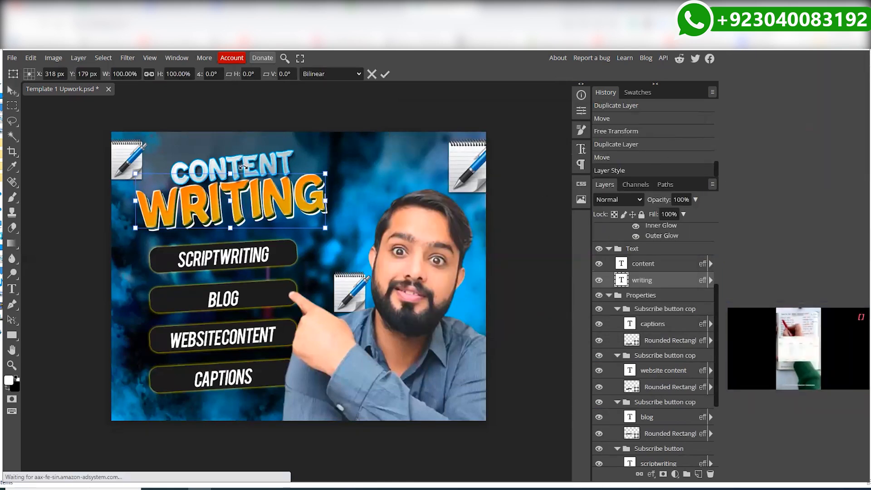
left_click(384, 74)
Step: Change the "content" text layer's Stroke colour to yellow ffc600 and apply the layer style, leaving its Gradient Overlay as is
double_click(682, 262)
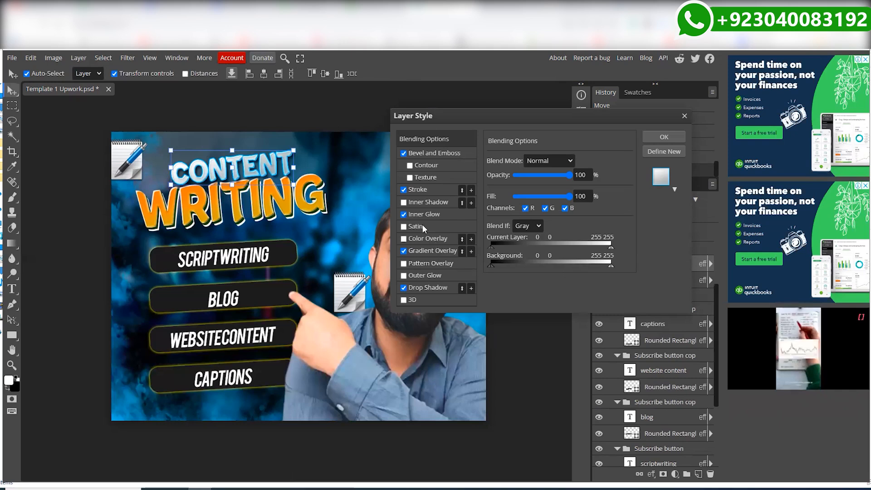
left_click(418, 189)
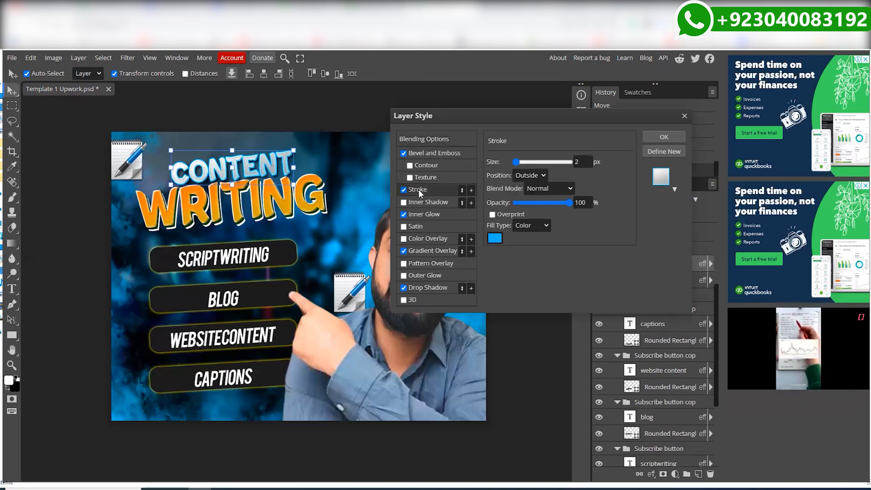
left_click(494, 238)
left_click(594, 312)
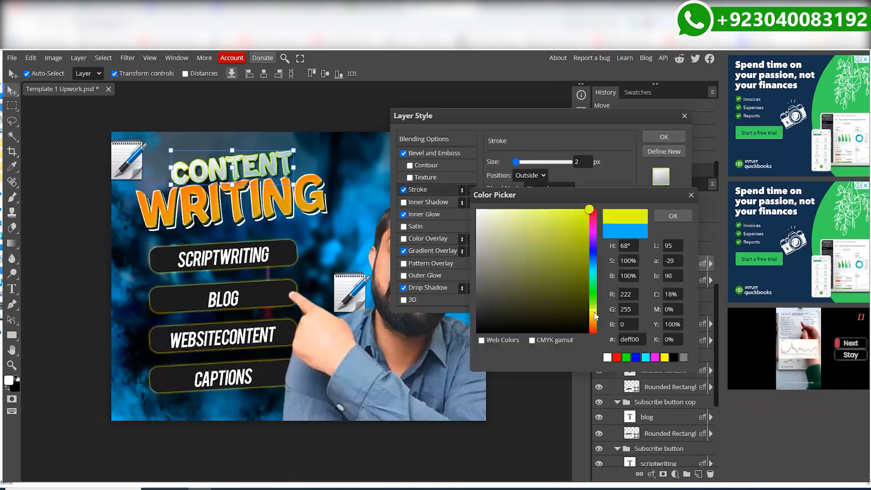
left_click(596, 317)
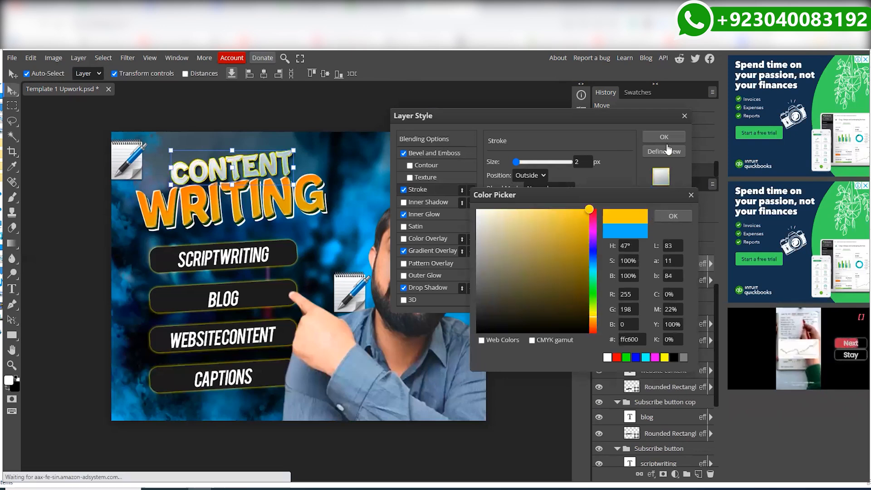
left_click(673, 216)
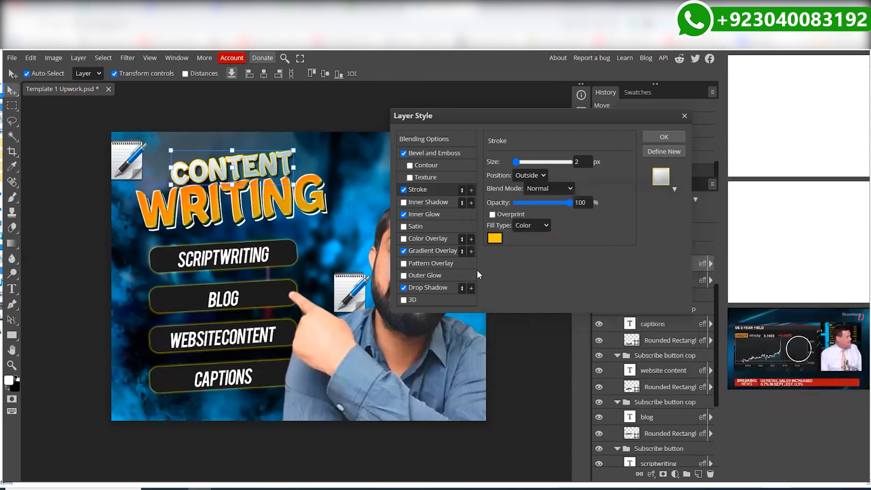
left_click(429, 250)
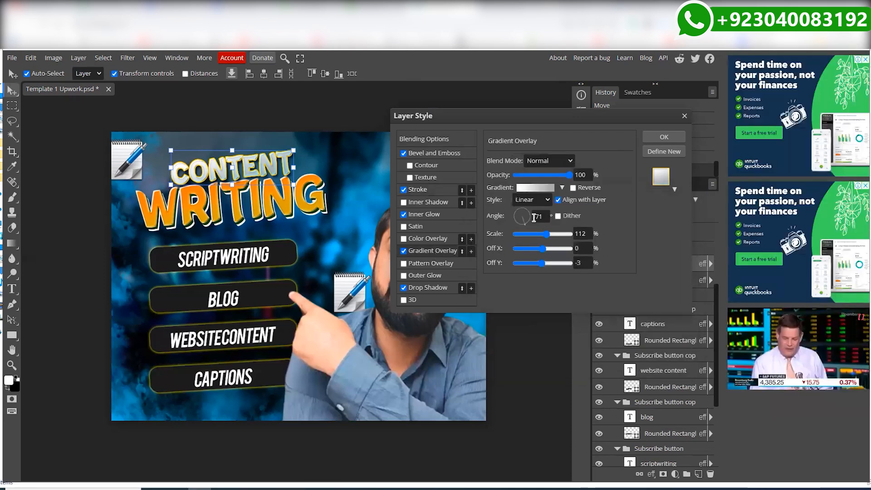
left_click(538, 187)
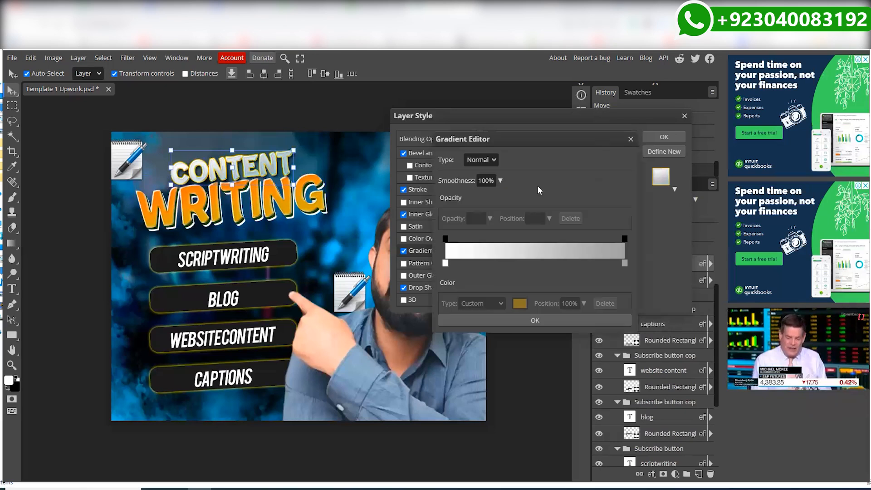
left_click(630, 139)
left_click(652, 137)
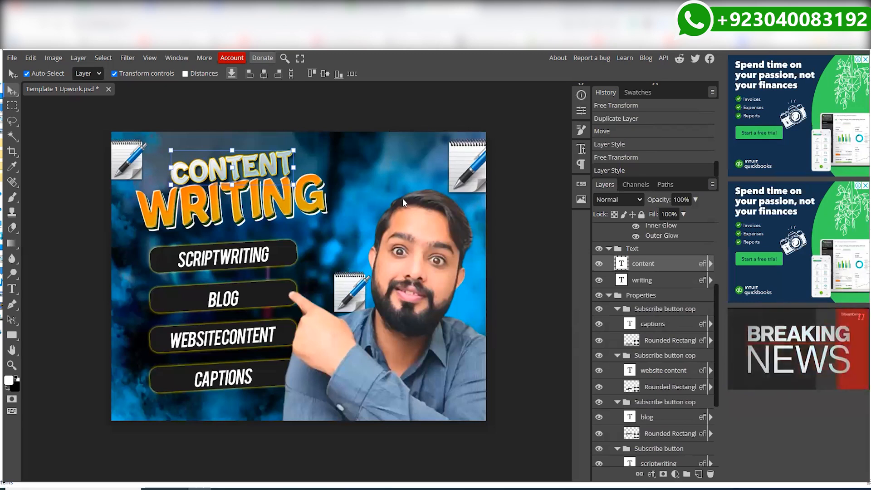
Step: Set the starting colour of the BG layer's radial gradient fill to orange ff9c00
left_click(388, 179)
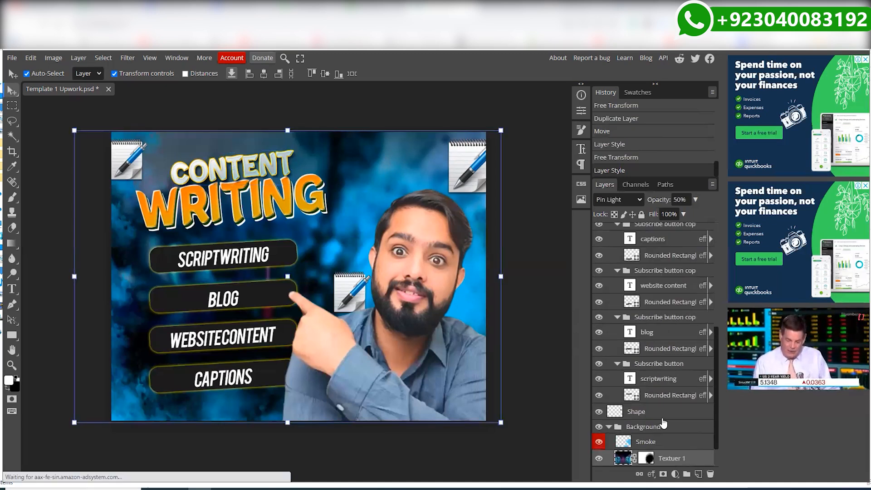
scroll(663, 422, "down", 1)
left_click(661, 459)
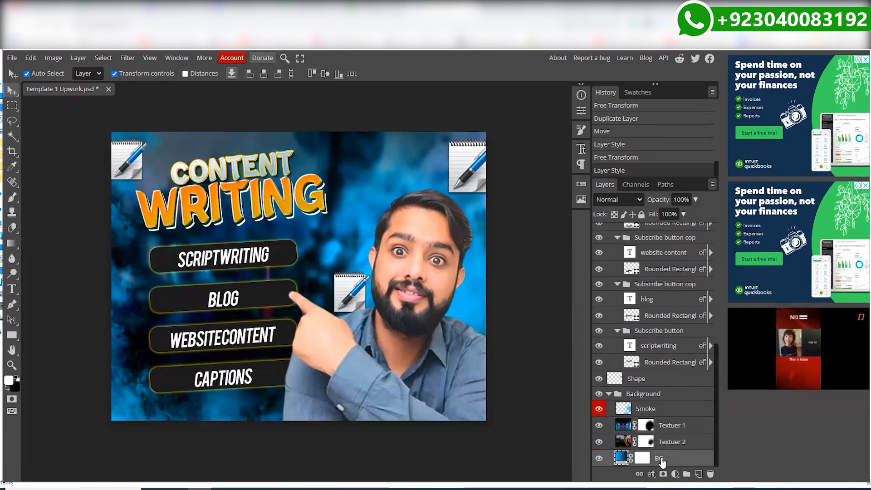
double_click(623, 458)
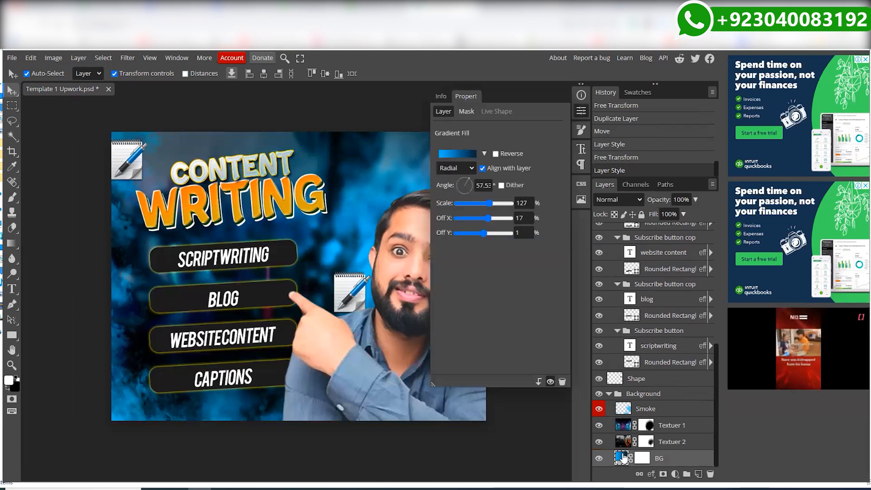
left_click(455, 156)
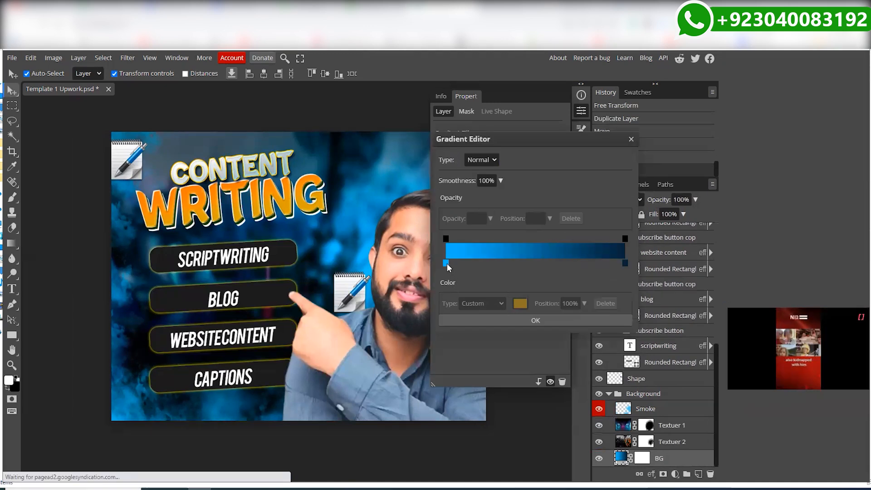
left_click(519, 303)
left_click(592, 323)
left_click(594, 320)
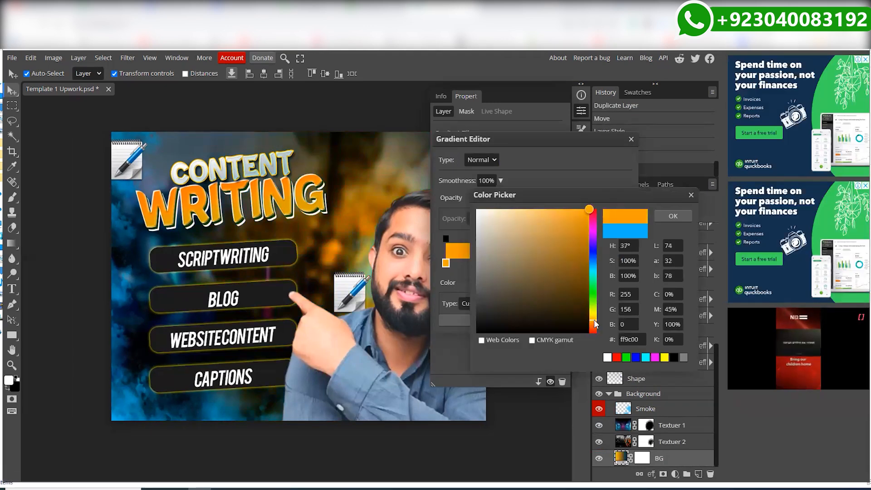
left_click(674, 221)
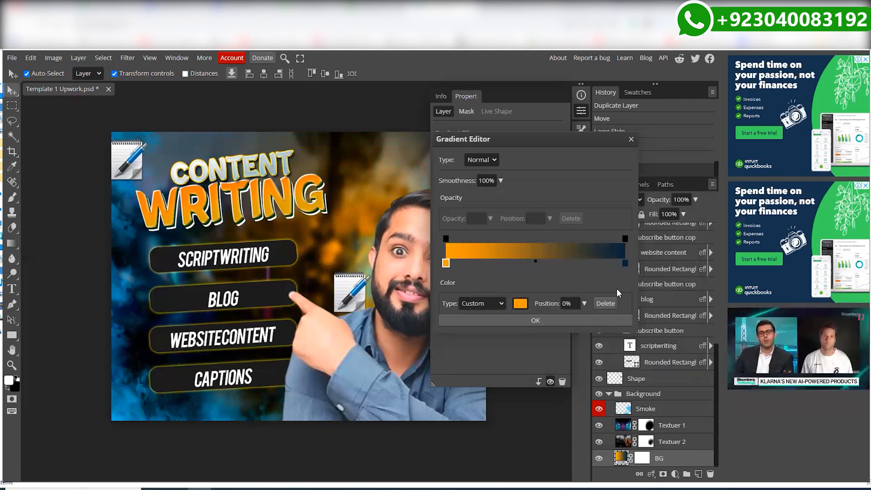
Step: Set the end colour of the BG layer's gradient fill to yellow efcc0d and apply the gradient
left_click(625, 264)
left_click(520, 303)
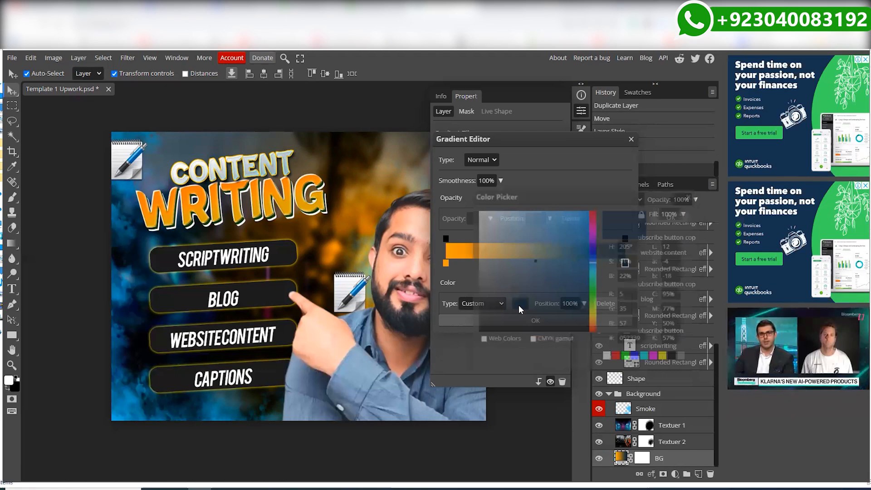
left_click_drag(595, 310, 594, 315)
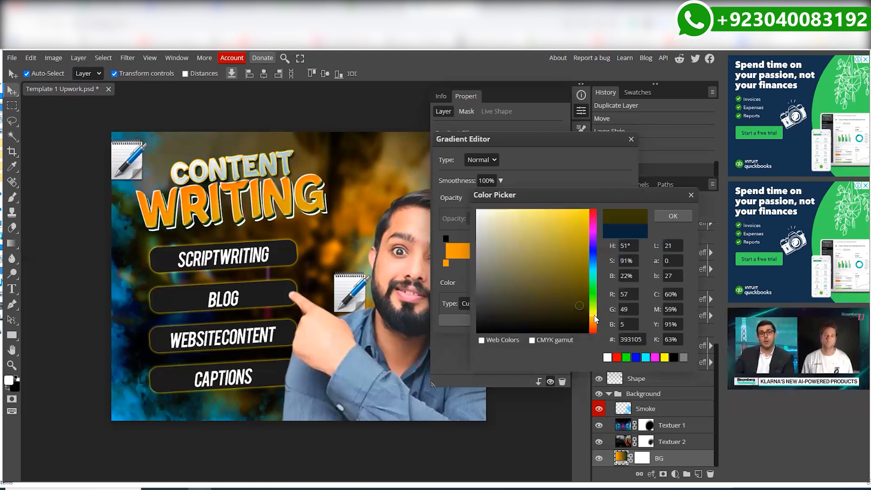
left_click(583, 217)
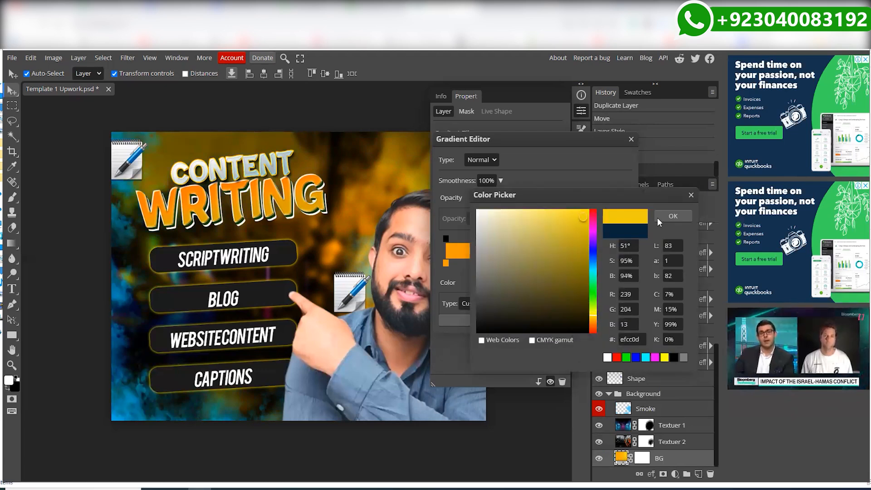
left_click(673, 217)
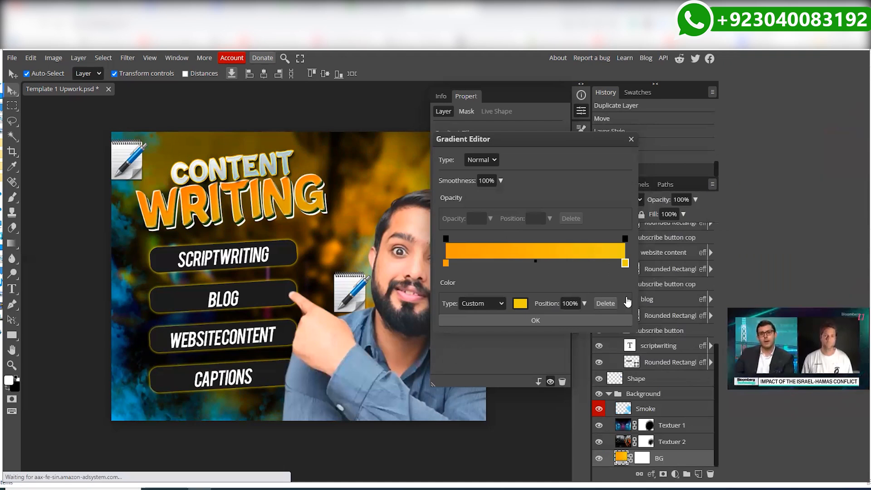
left_click(567, 317)
Step: Check the Smoke layer's effect by toggling its visibility, and add a Color Overlay to it
left_click(646, 410)
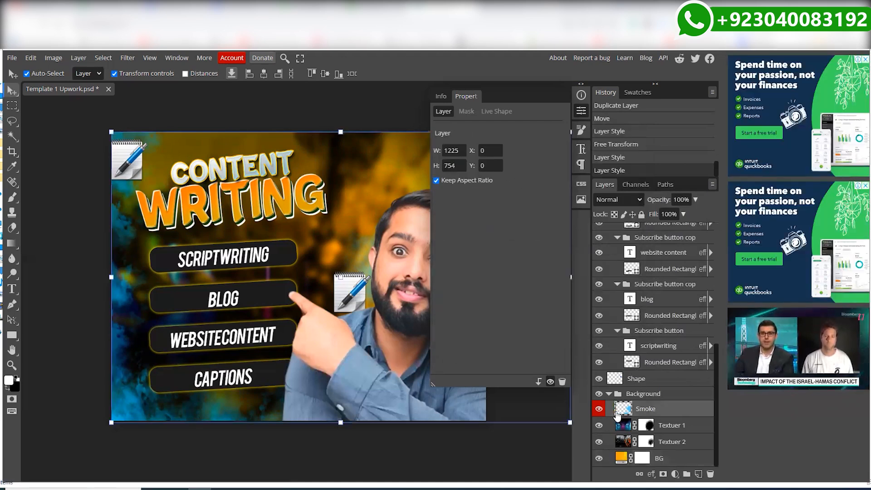
left_click(599, 410)
left_click(599, 409)
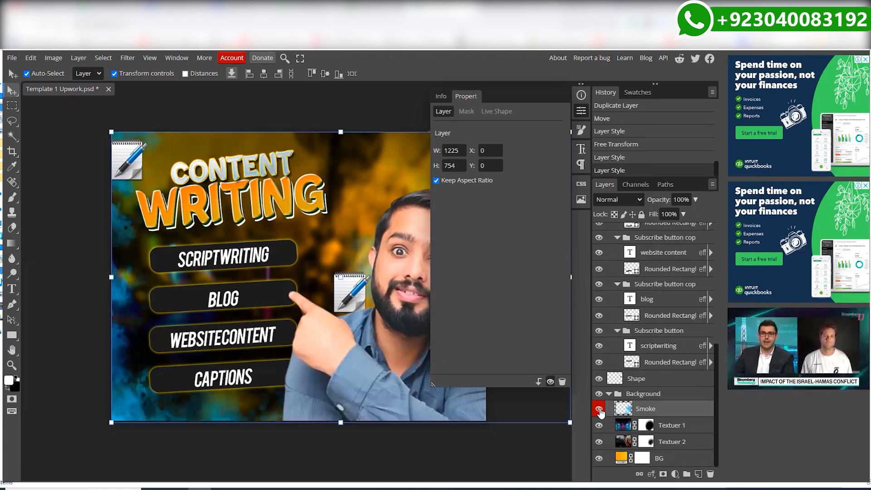
double_click(666, 410)
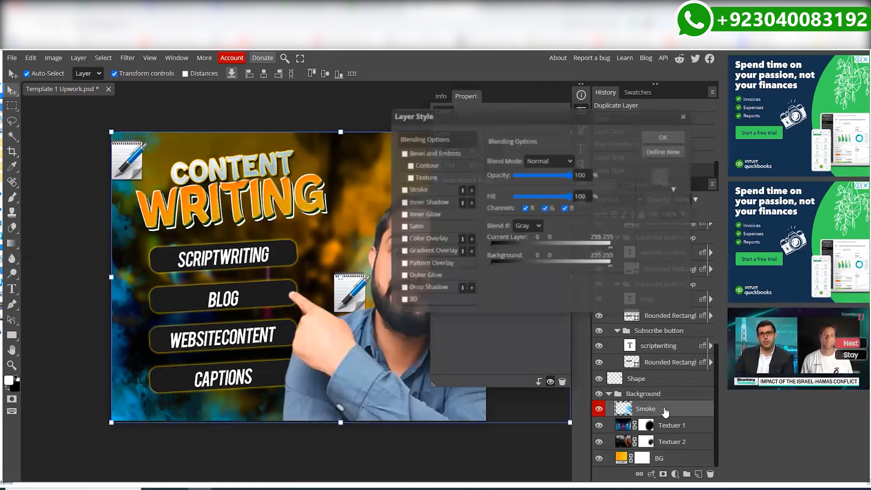
left_click(432, 239)
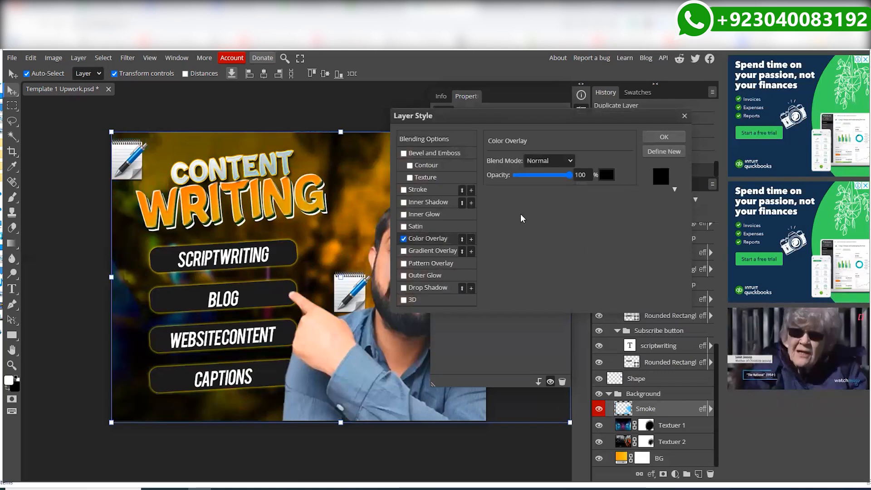
Step: Change the Smoke layer's Color Overlay to golden yellow, apply the layer style and collapse the layer properties
left_click(662, 171)
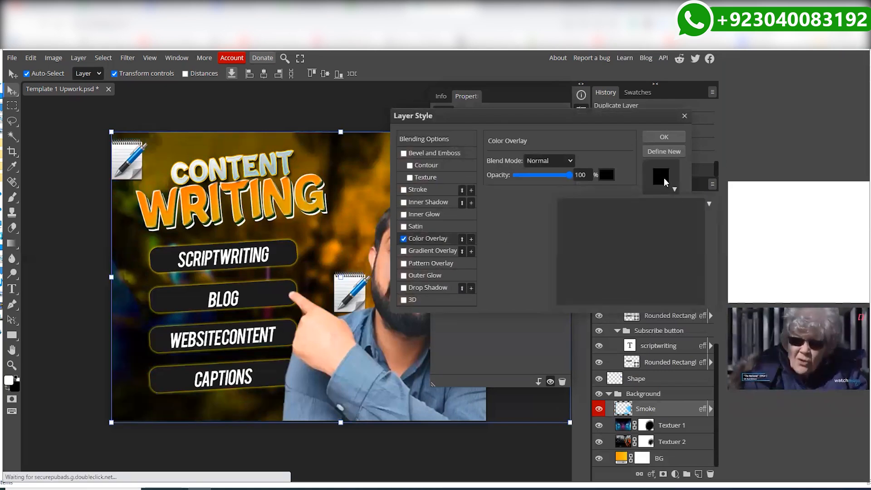
left_click(606, 175)
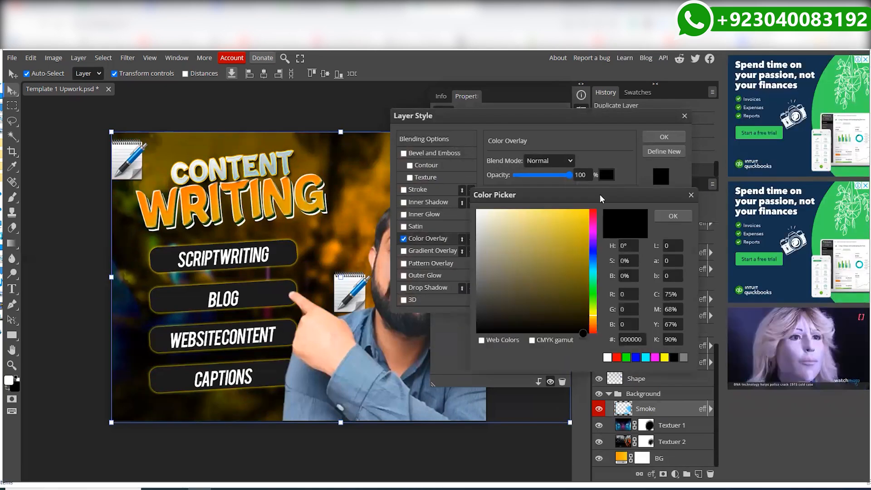
left_click(576, 238)
left_click_drag(579, 232, 583, 220)
left_click(668, 216)
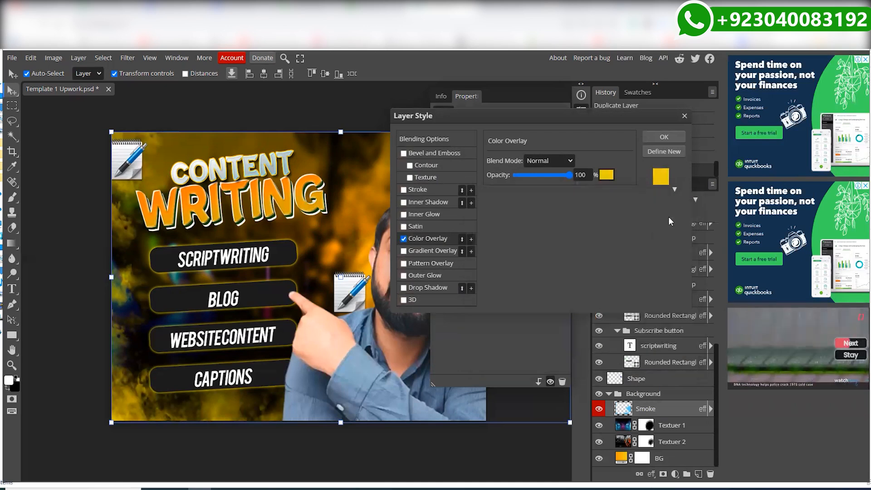
left_click(671, 138)
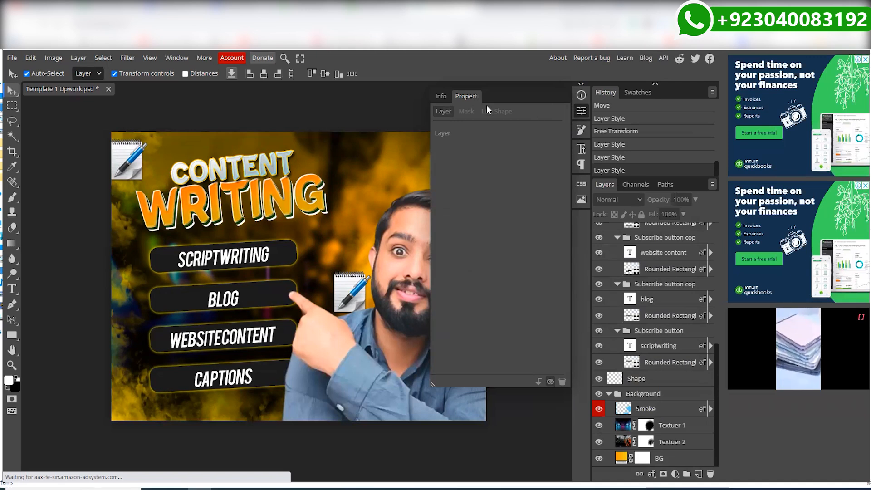
left_click(580, 113)
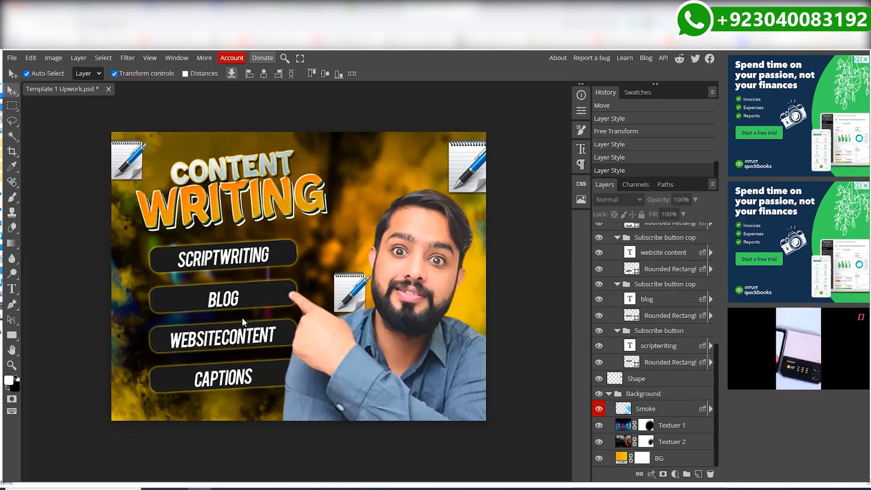
left_click(470, 171)
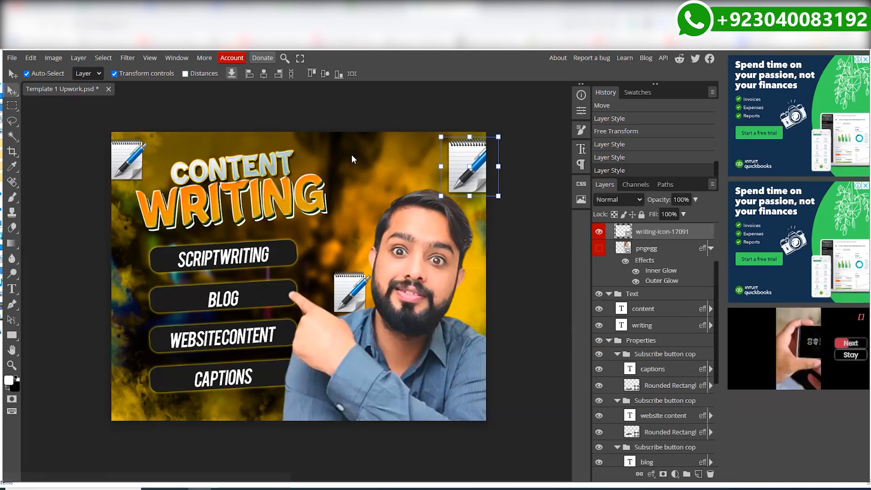
left_click(346, 112)
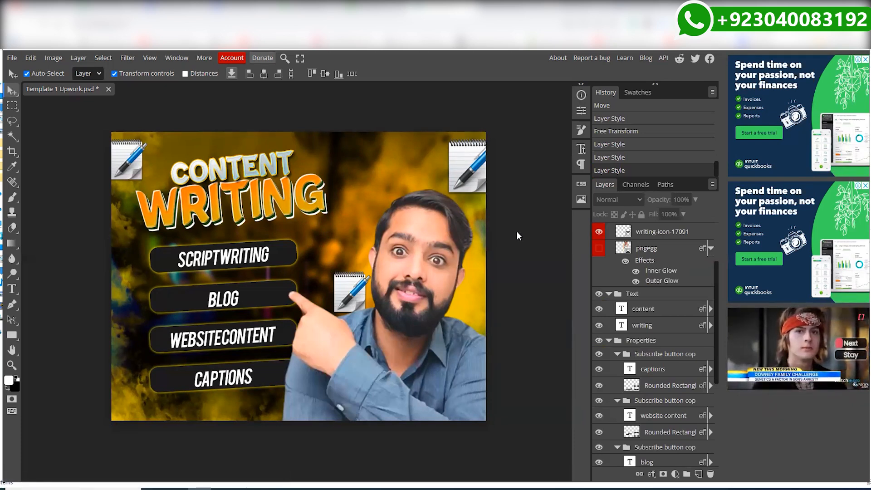
left_click(418, 271)
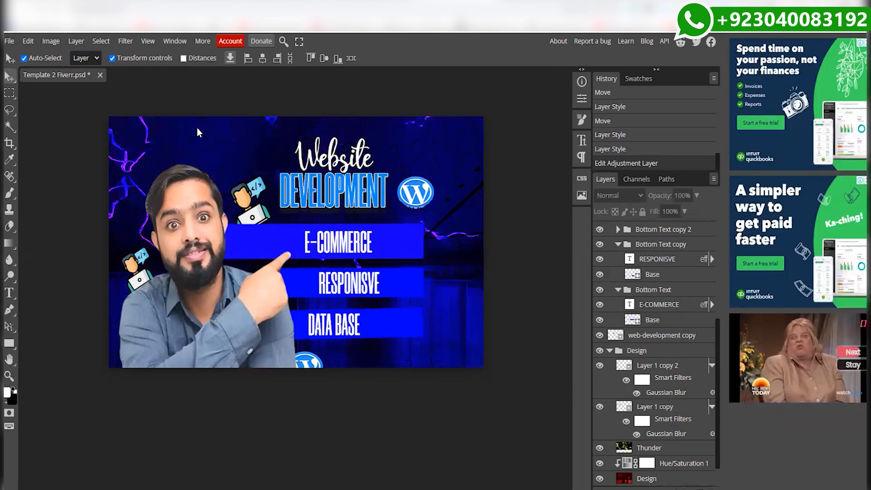
Step: Export the Website Development thumbnail as a JPG at 100% quality and open the downloaded file
left_click(9, 41)
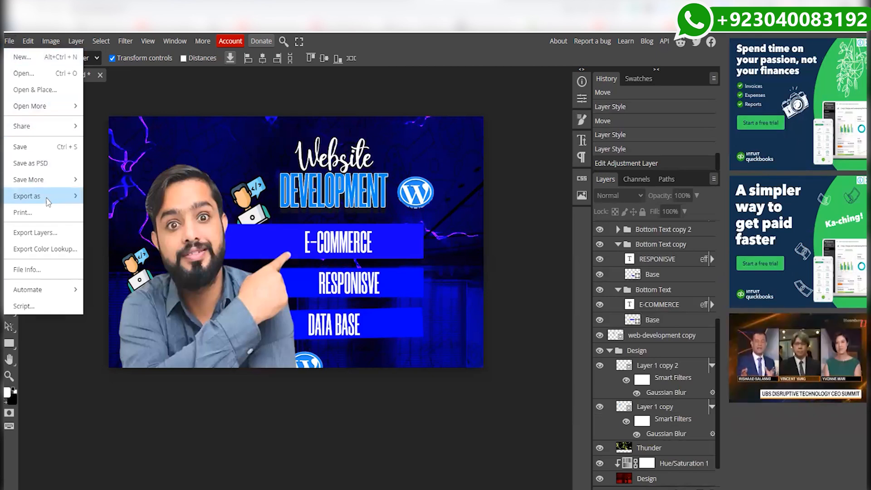
mouse_move(48, 201)
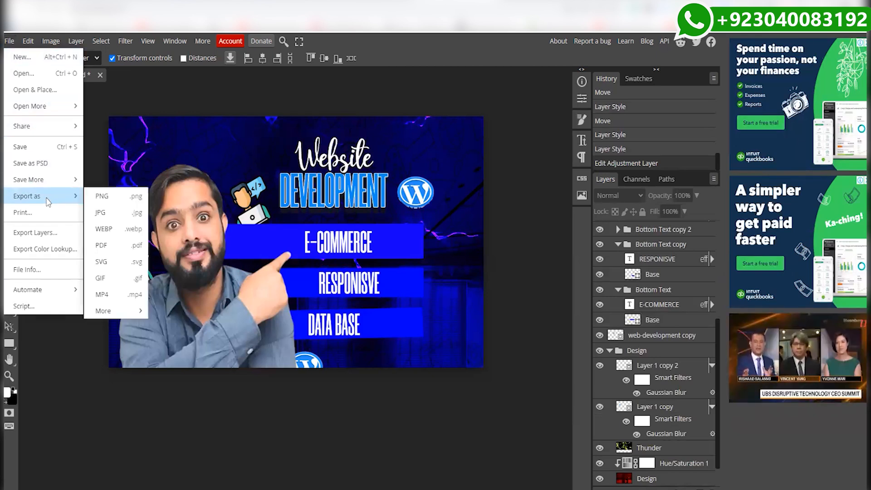
left_click(113, 218)
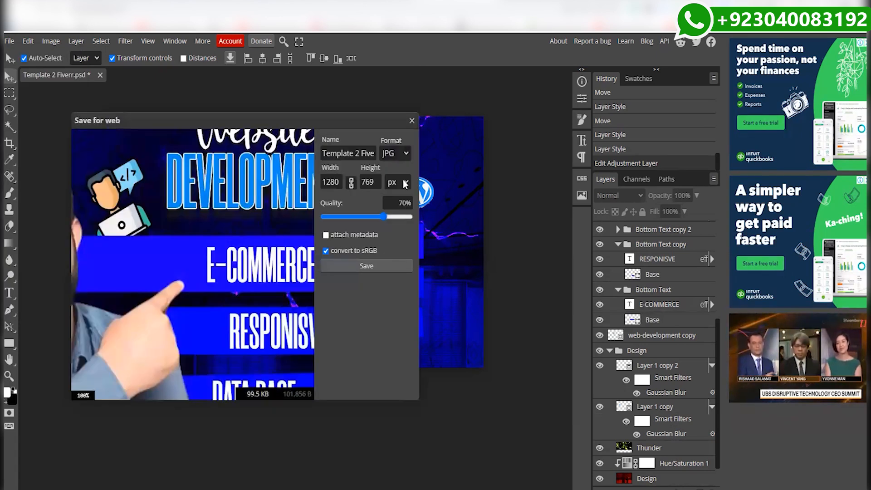
left_click_drag(296, 120, 388, 110)
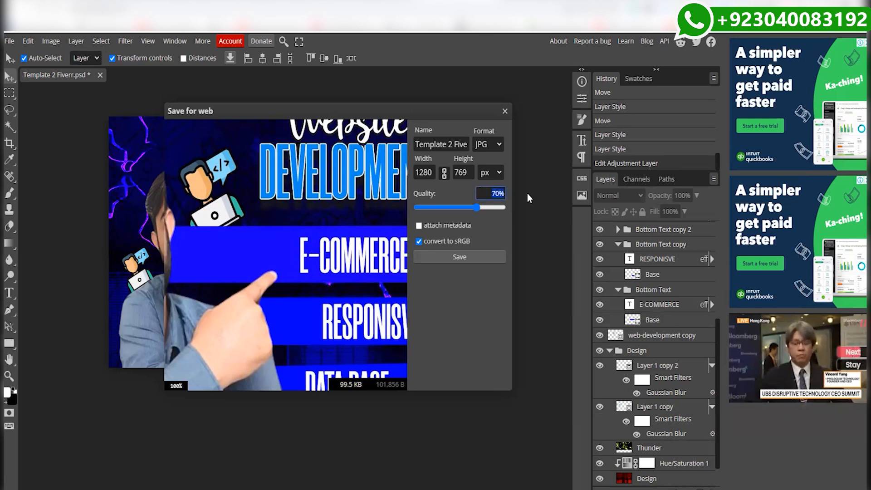
type("100")
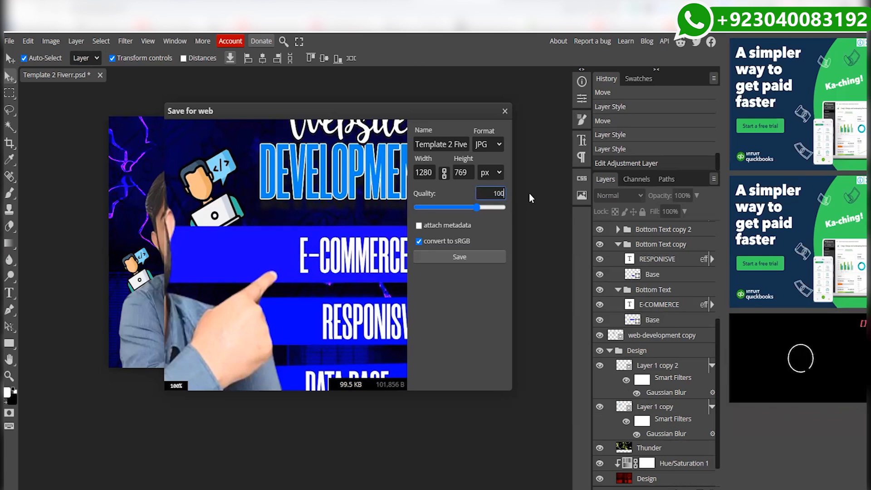
left_click(485, 172)
left_click(462, 172)
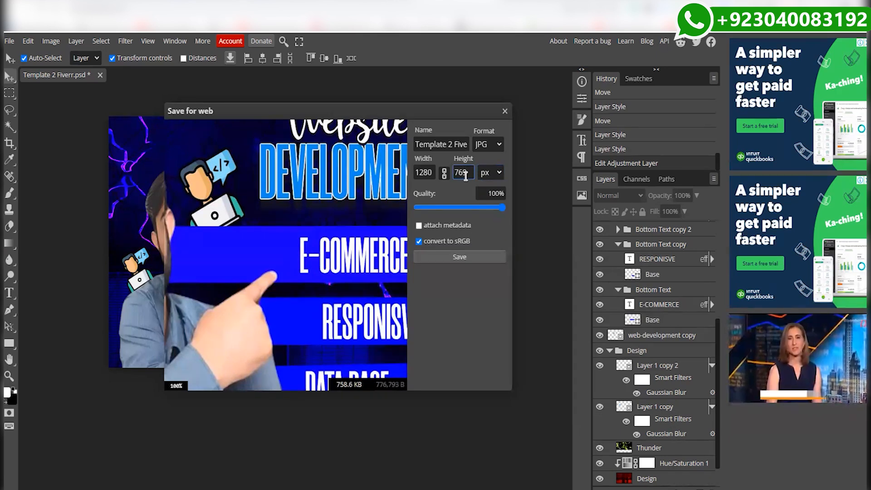
left_click(465, 257)
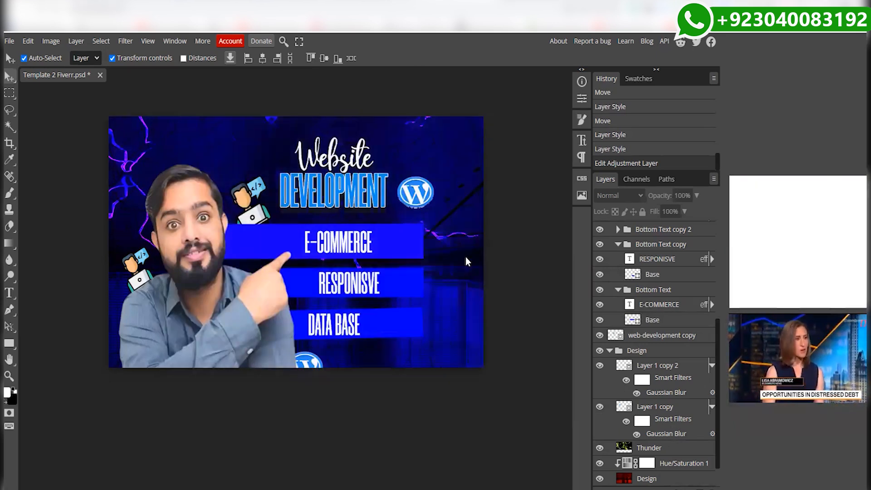
scroll(532, 263, "down", 5)
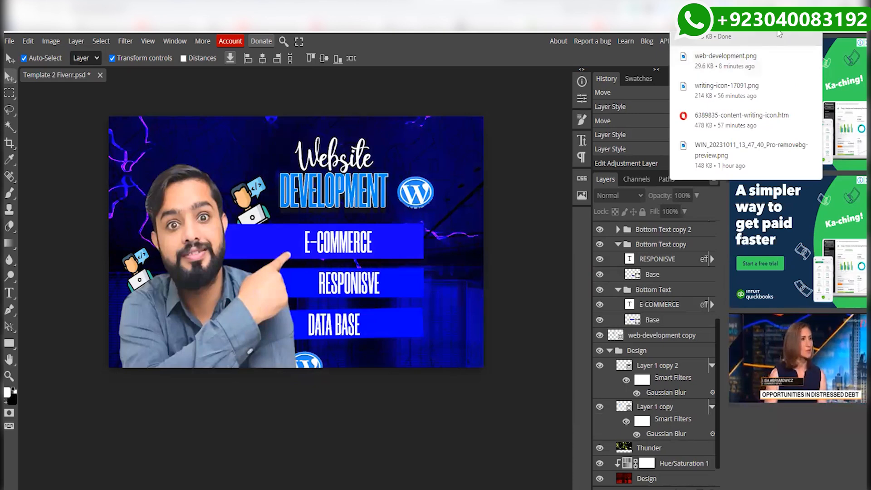
left_click(795, 30)
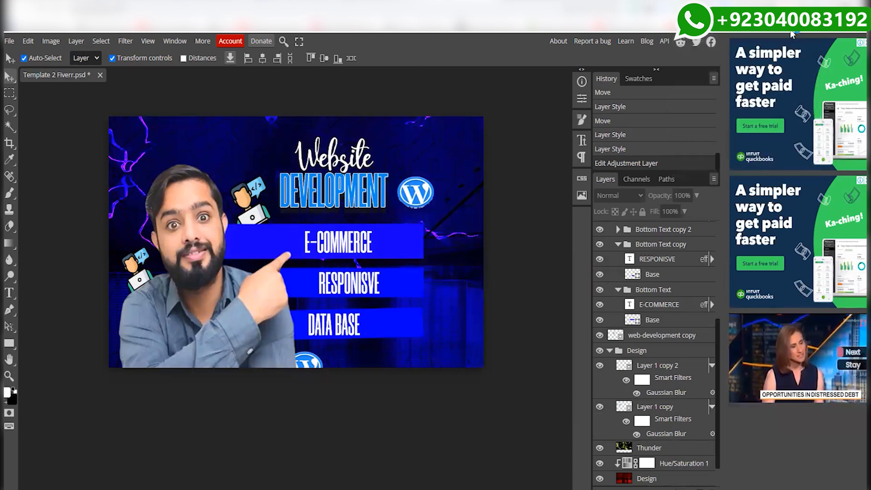